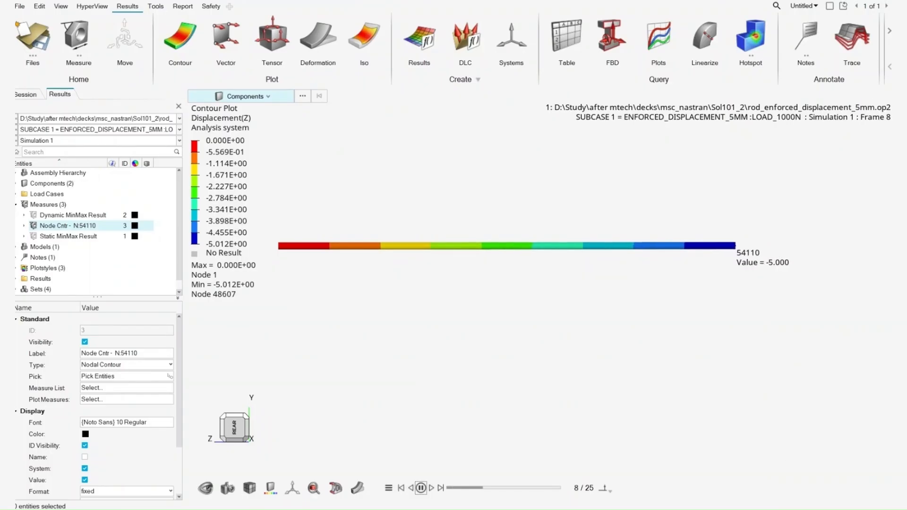
# Examine the rod's constrained end and the RBE2 end where the enforced displacement acts.
pyautogui.click(548, 486)
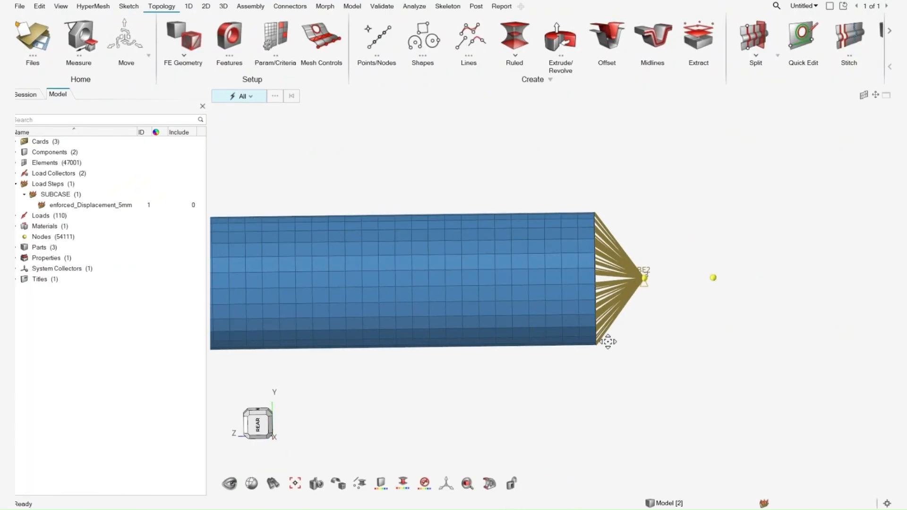
pyautogui.scroll(-3, 601, 336)
pyautogui.moveTo(602, 336); pyautogui.dragTo(697, 284, button='right')
pyautogui.scroll(-3, 697, 285)
pyautogui.scroll(3, 355, 284)
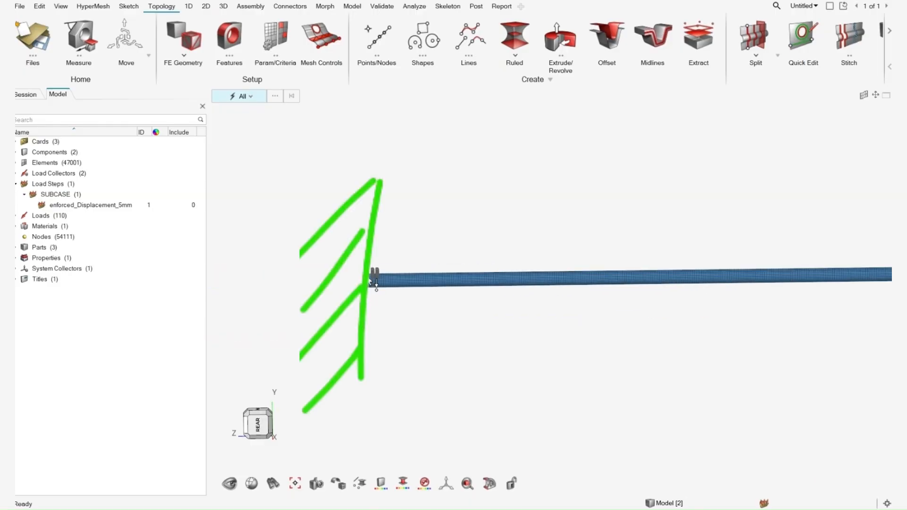
pyautogui.scroll(3, 370, 281)
pyautogui.scroll(-3, 367, 331)
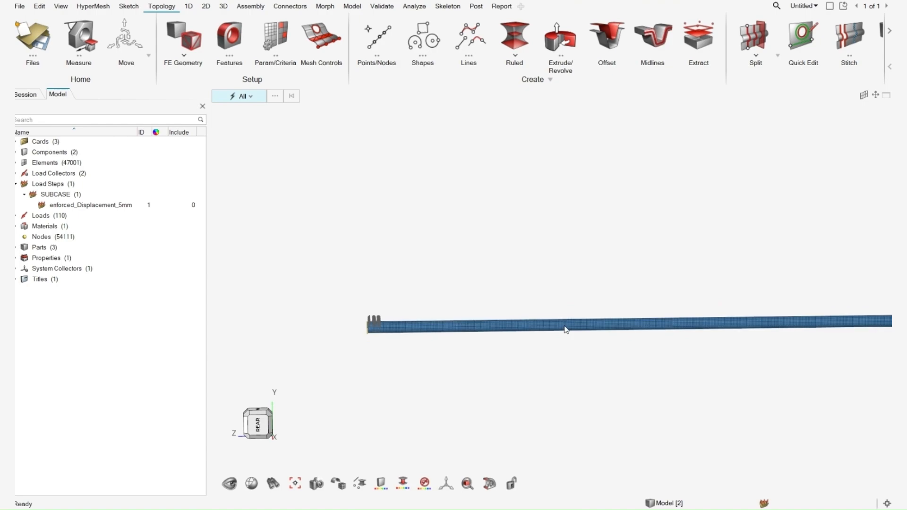
pyautogui.moveTo(685, 343); pyautogui.dragTo(375, 345, button='right')
pyautogui.moveTo(630, 314); pyautogui.dragTo(487, 315, button='right')
pyautogui.scroll(8, 597, 312)
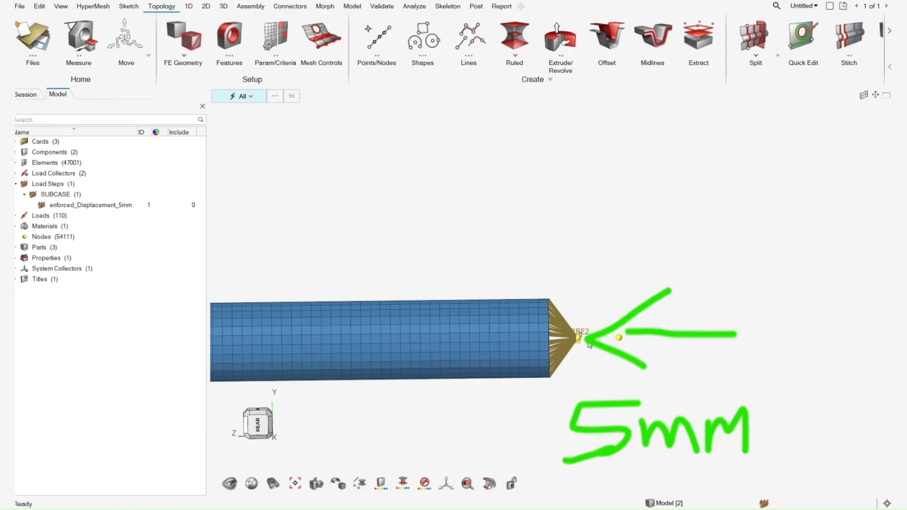
pyautogui.scroll(-4, 547, 351)
pyautogui.scroll(4, 567, 345)
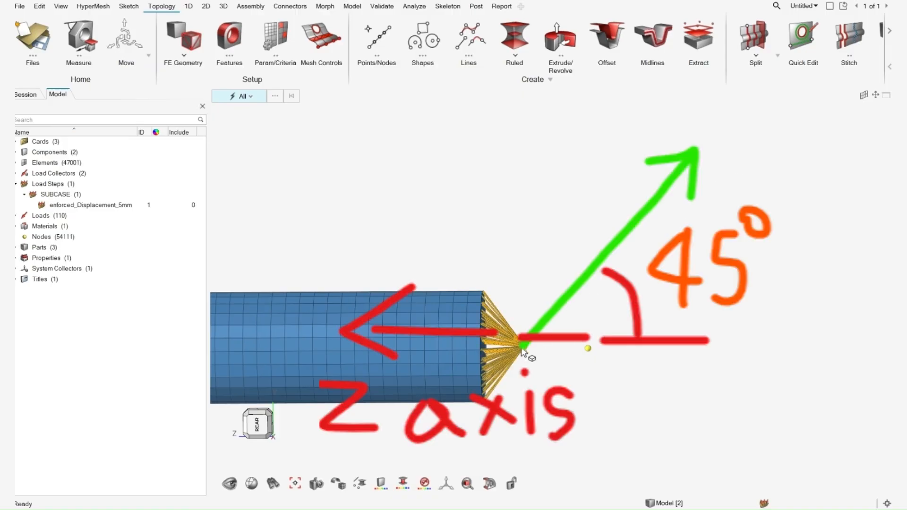
pyautogui.scroll(-4, 578, 334)
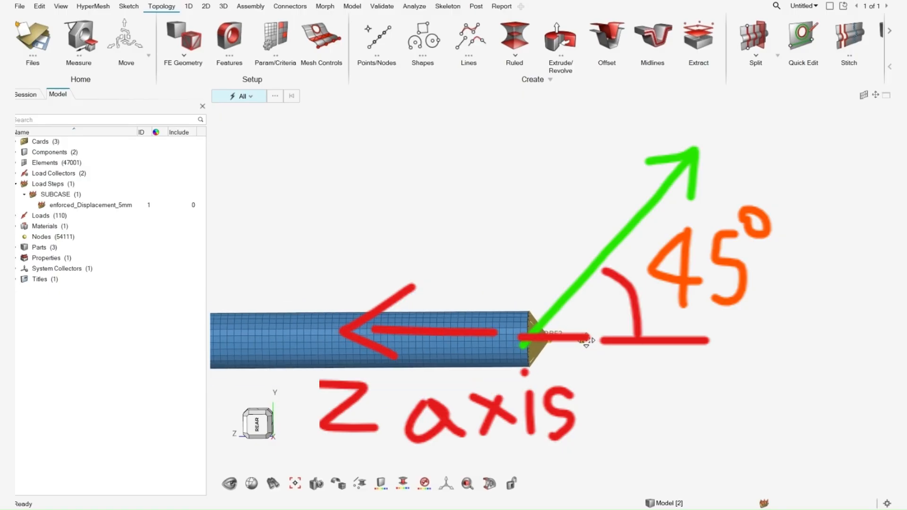
pyautogui.scroll(5, 585, 336)
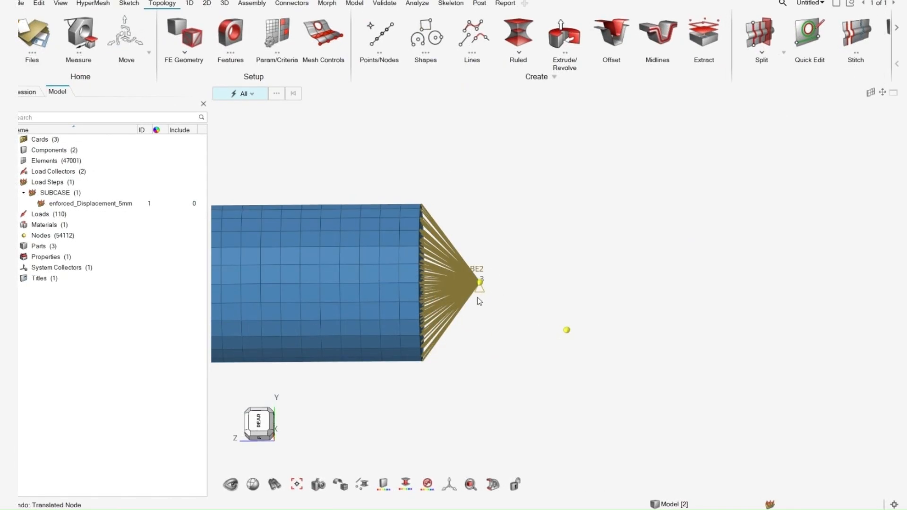
# Clear all temporary nodes around the RBE2 end of the rod, viewed from the rear.
pyautogui.click(258, 422)
pyautogui.moveTo(892, 333); pyautogui.dragTo(666, 339, button='right')
pyautogui.scroll(6, 700, 342)
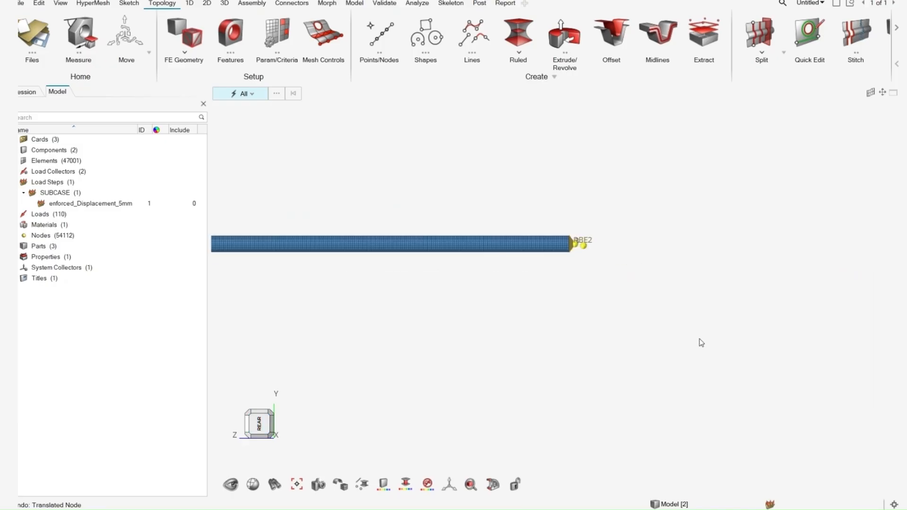
pyautogui.moveTo(499, 182); pyautogui.dragTo(493, 255, button='right')
pyautogui.scroll(2, 482, 235)
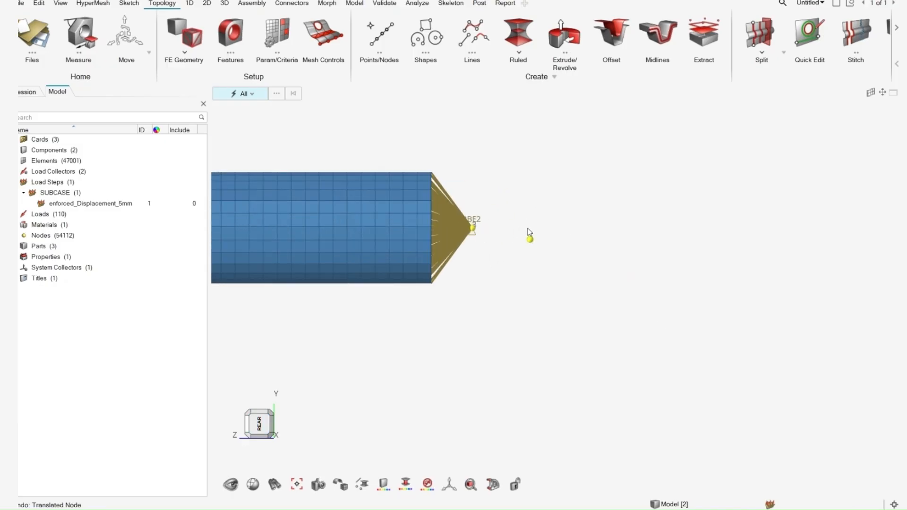
pyautogui.press('F8')
pyautogui.click(428, 93)
pyautogui.moveTo(519, 259); pyautogui.dragTo(518, 278, button='right')
pyautogui.scroll(3, 486, 222)
pyautogui.press('Escape')
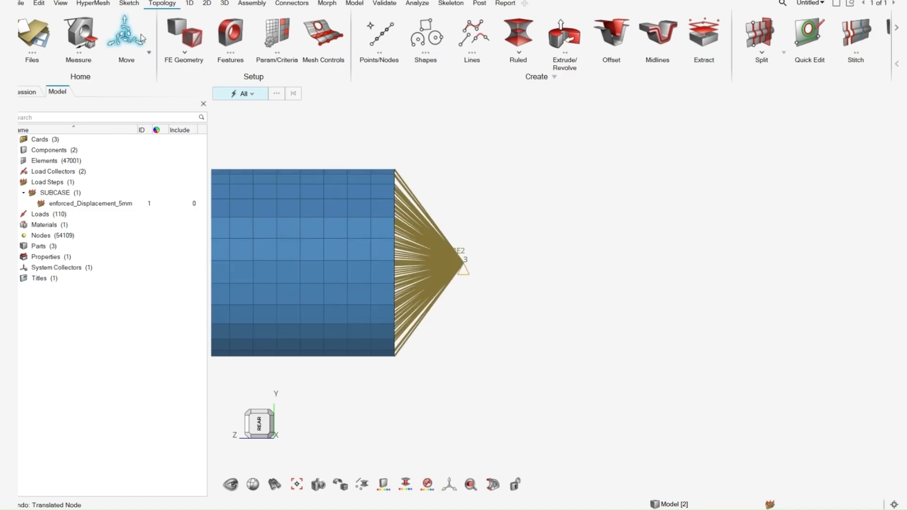
# Select the RBE2 centre node for moving and duplicate it in place.
pyautogui.click(137, 30)
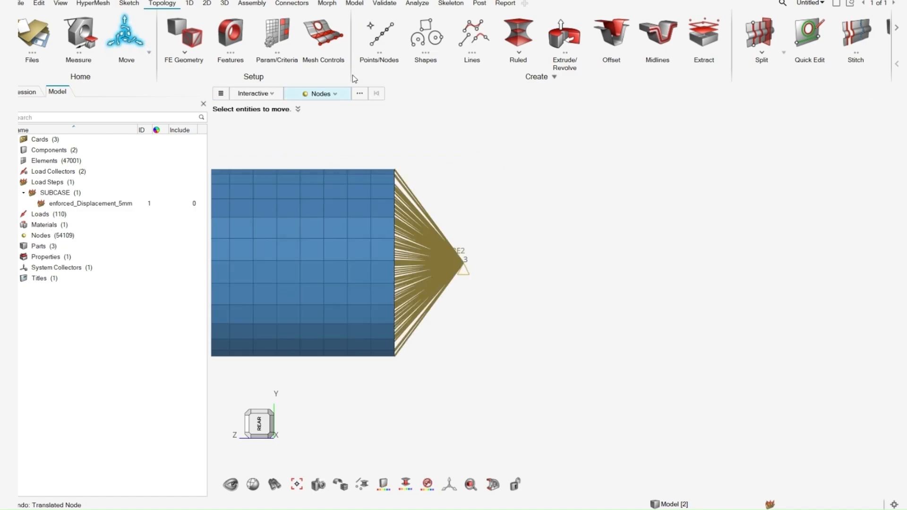
pyautogui.click(460, 263)
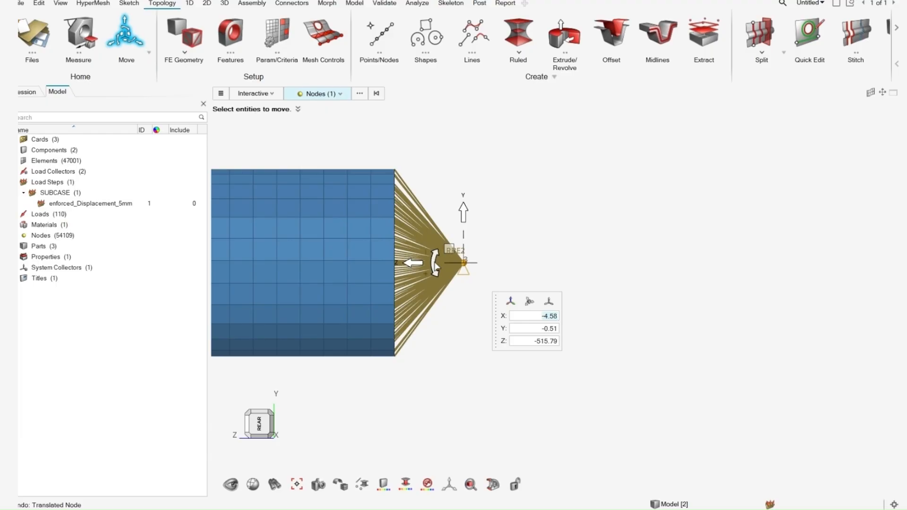
pyautogui.rightClick(498, 231)
pyautogui.click(525, 321)
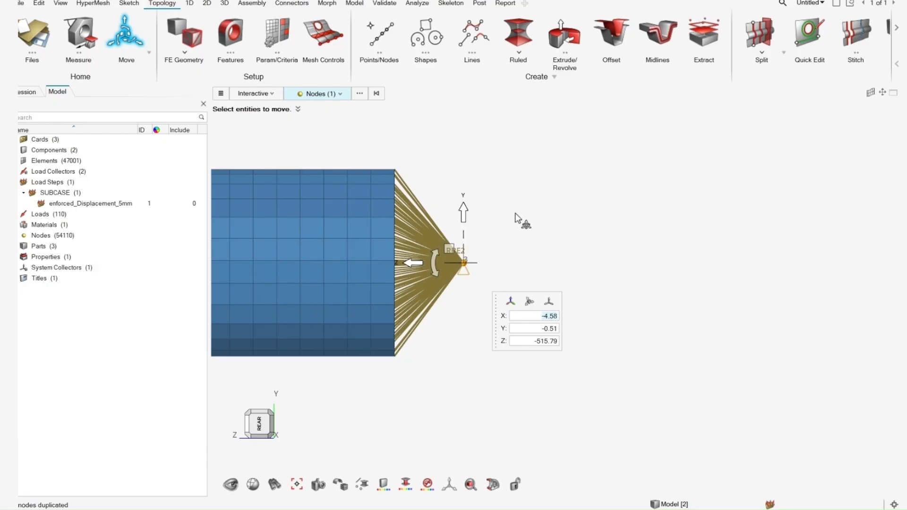
# Rotate the move manipulator -135° about X and shift the duplicated node about 9.26 along the rotated Z direction.
pyautogui.moveTo(436, 262)
pyautogui.mouseDown()
pyautogui.moveTo(461, 234)
pyautogui.moveTo(490, 245)
pyautogui.mouseUp()
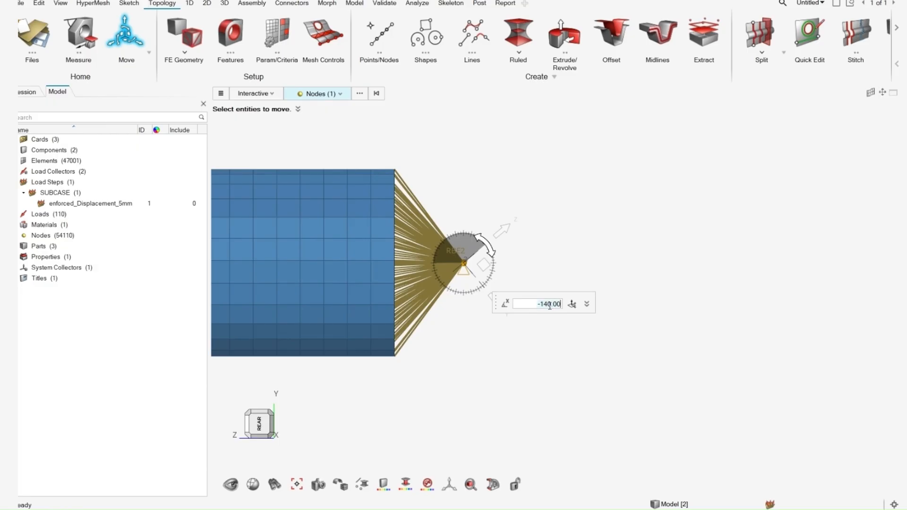
pyautogui.tripleClick(550, 304)
pyautogui.write('-135')
pyautogui.press('Return')
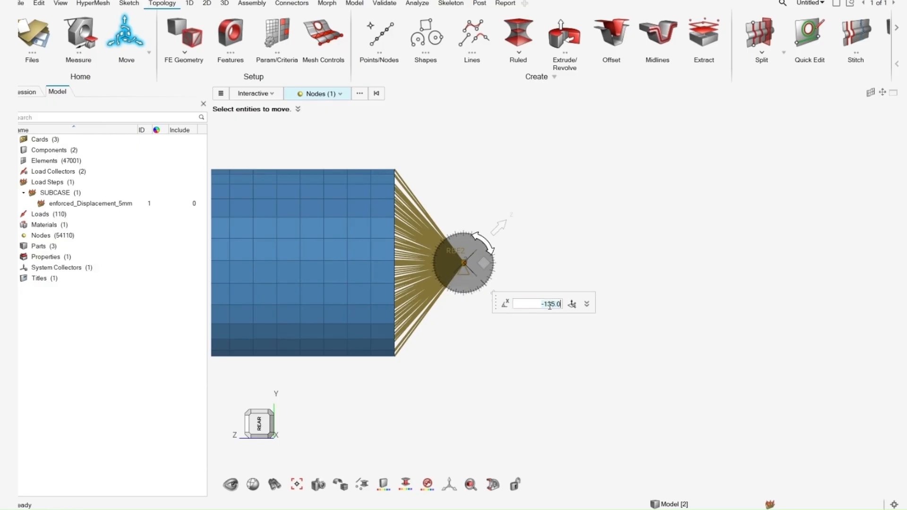
pyautogui.moveTo(497, 228); pyautogui.dragTo(576, 150)
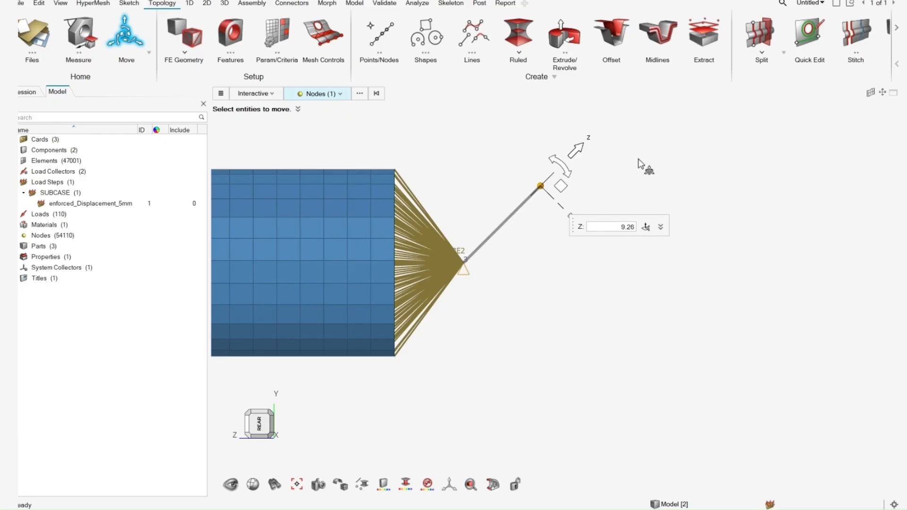
pyautogui.press('Escape')
pyautogui.press('Escape')
pyautogui.scroll(2, 453, 284)
pyautogui.moveTo(471, 258); pyautogui.dragTo(448, 303, button='right')
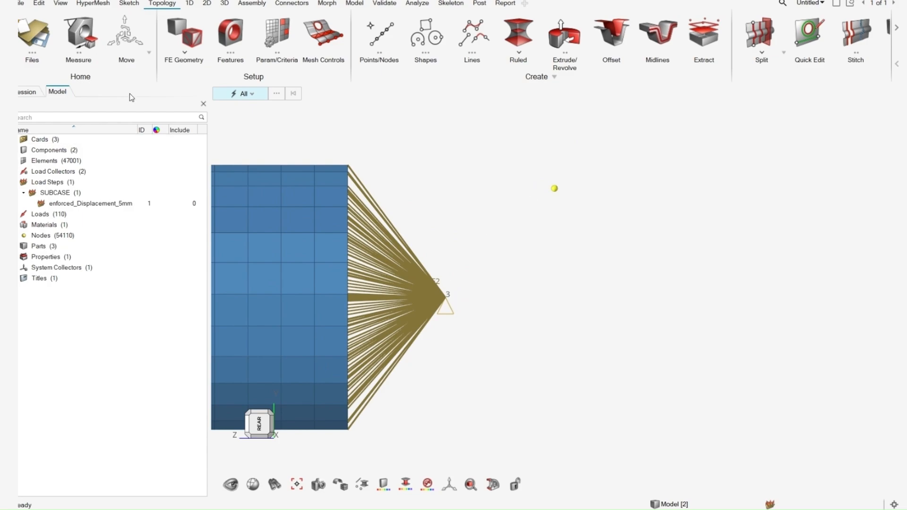
# Start a new coordinate system with its origin at the RBE2 centre node.
pyautogui.click(354, 4)
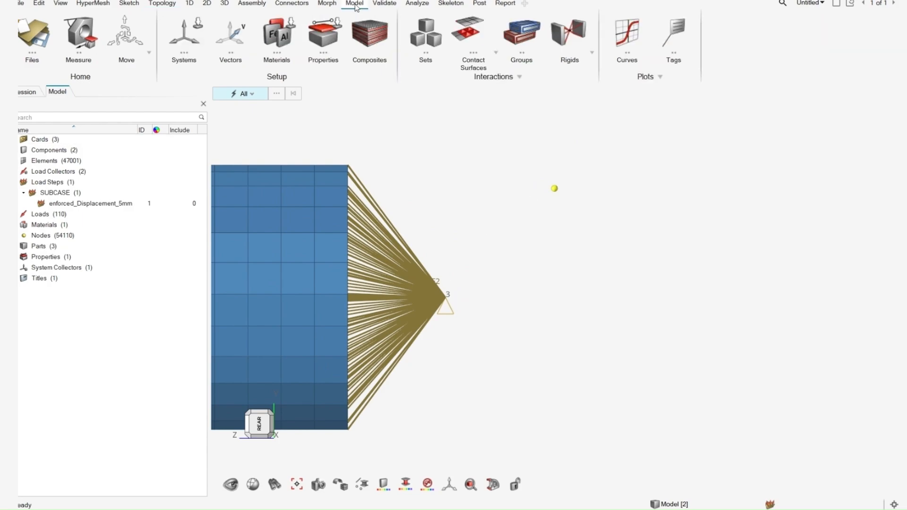
pyautogui.click(184, 36)
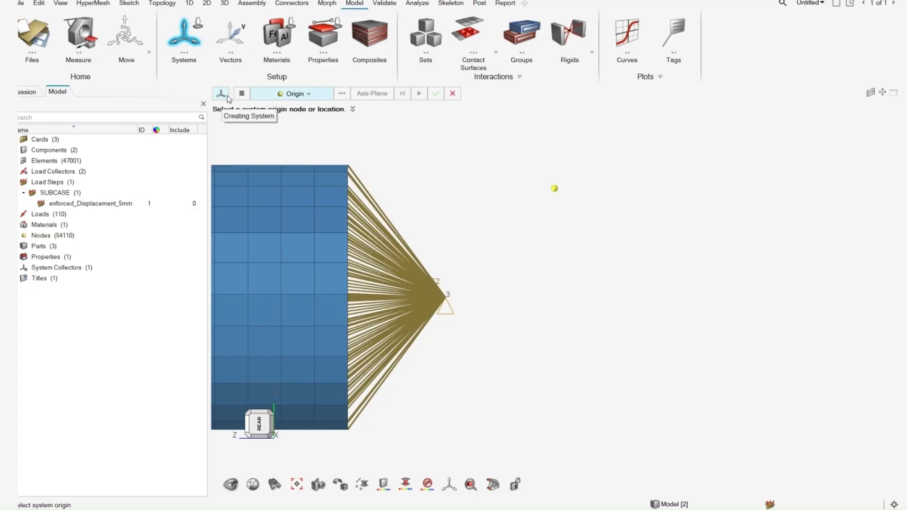
pyautogui.click(242, 94)
pyautogui.click(247, 96)
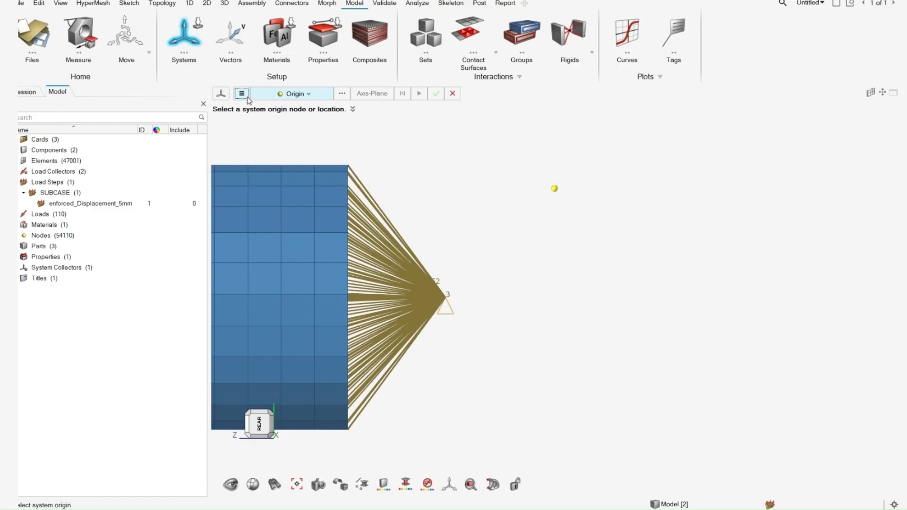
pyautogui.click(294, 96)
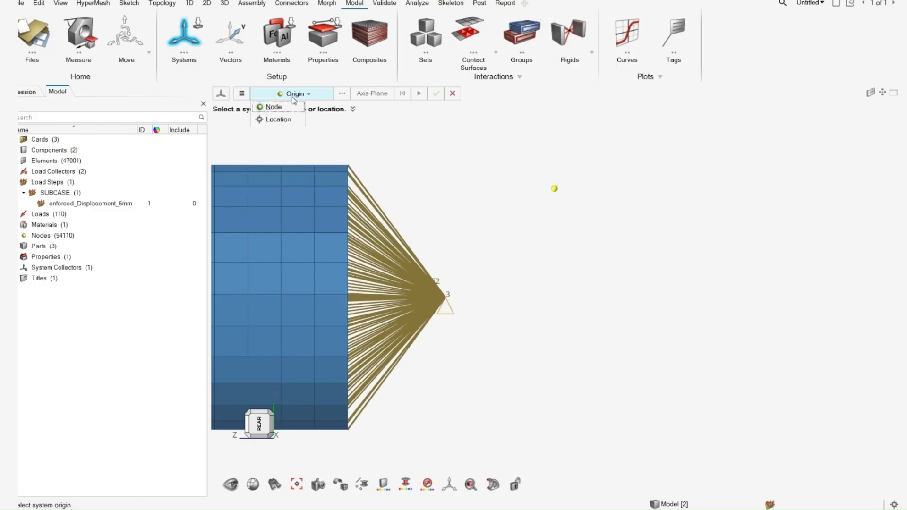
pyautogui.click(294, 97)
pyautogui.click(339, 94)
pyautogui.click(340, 95)
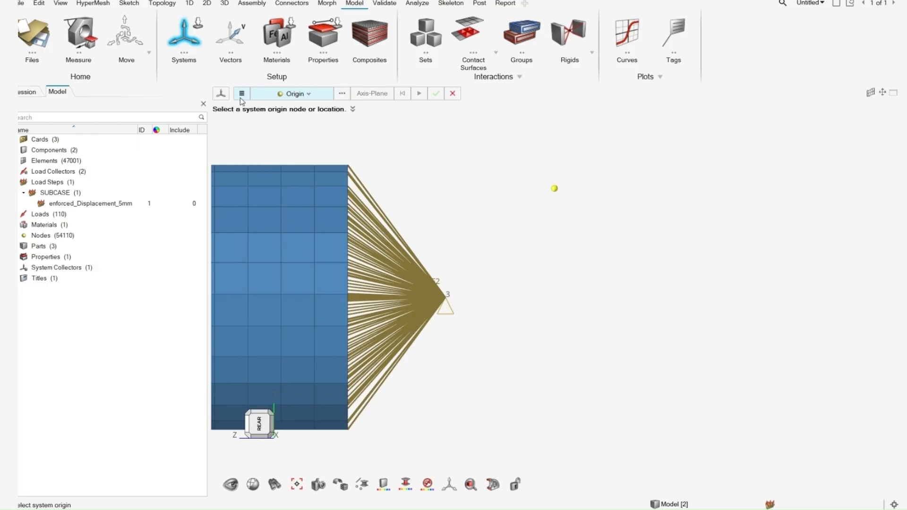
pyautogui.click(309, 95)
pyautogui.click(308, 94)
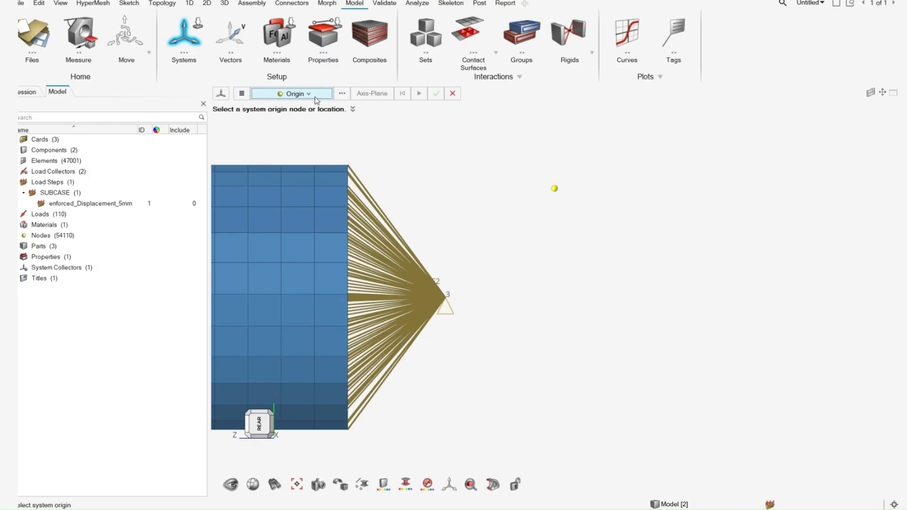
pyautogui.click(452, 296)
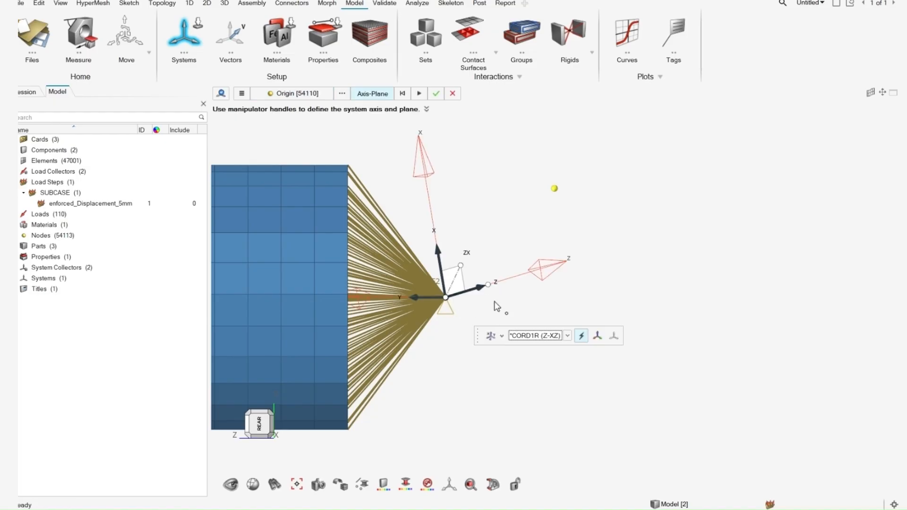
# Make the system rectangular, align its Z axis with the offset node, and create it.
pyautogui.click(501, 337)
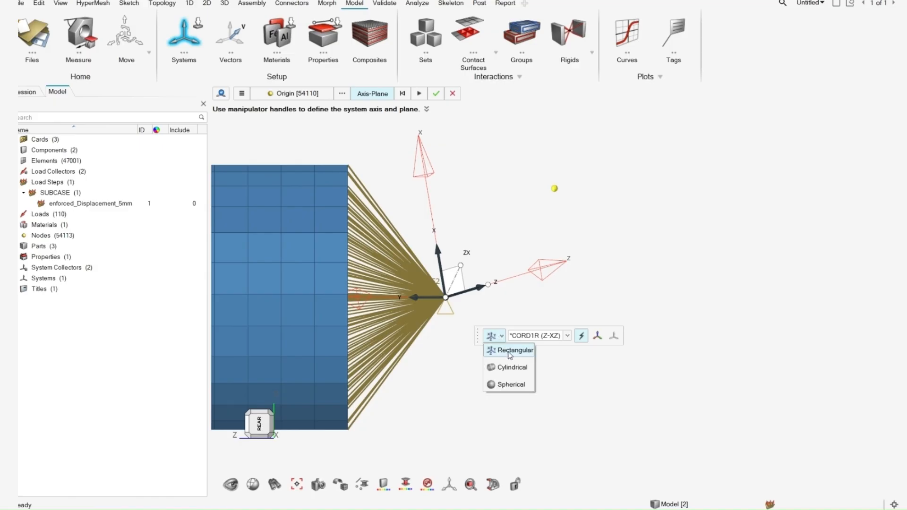
pyautogui.click(510, 351)
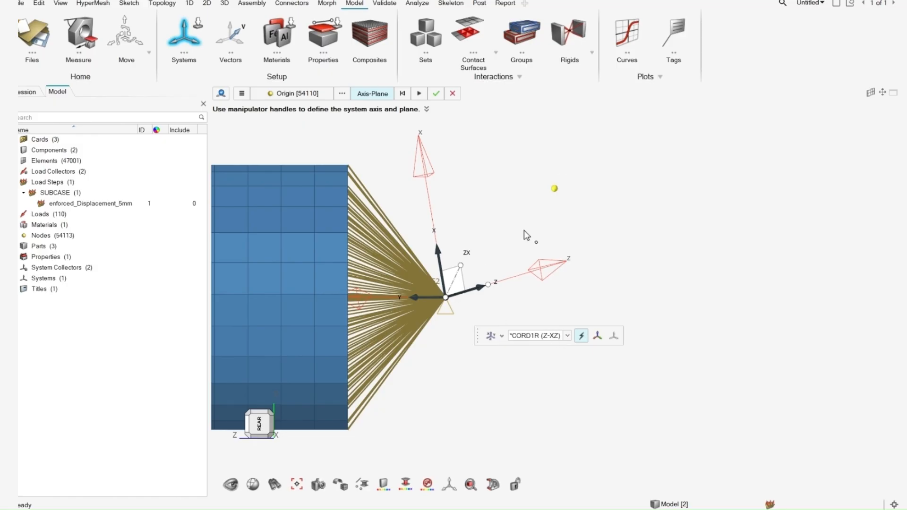
pyautogui.moveTo(536, 273)
pyautogui.mouseDown(button='middle')
pyautogui.moveTo(520, 277)
pyautogui.moveTo(551, 274)
pyautogui.mouseUp(button='middle')
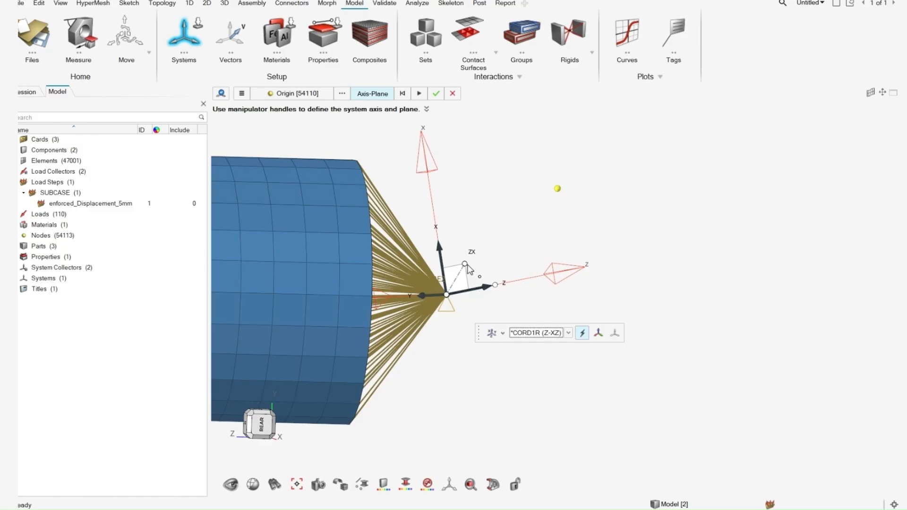
pyautogui.moveTo(494, 285); pyautogui.dragTo(559, 190)
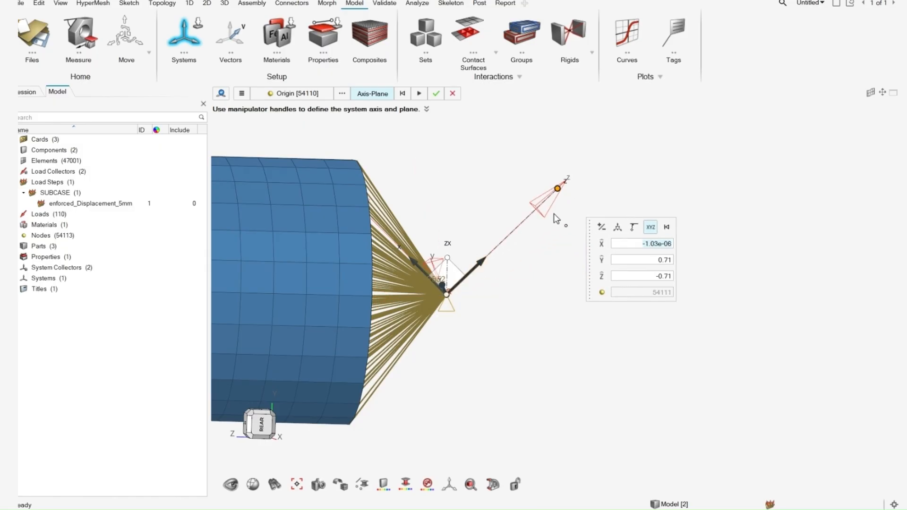
pyautogui.moveTo(492, 267); pyautogui.dragTo(449, 293, button='middle')
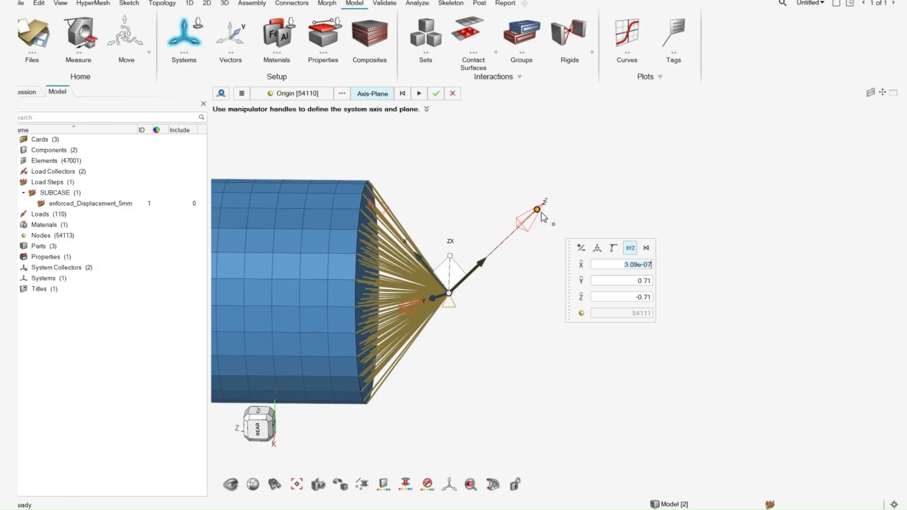
pyautogui.middleClick(498, 198)
# Examine the new coordinate system's orientation at the RBE2 end from several angles and in the rear view.
pyautogui.moveTo(494, 259); pyautogui.dragTo(479, 248, button='middle')
pyautogui.moveTo(466, 227); pyautogui.dragTo(439, 377, button='right')
pyautogui.click(260, 431)
pyautogui.moveTo(474, 323); pyautogui.dragTo(258, 307, button='right')
pyautogui.scroll(4, 561, 279)
pyautogui.scroll(3, 727, 260)
pyautogui.moveTo(774, 234); pyautogui.dragTo(511, 279, button='right')
pyautogui.scroll(4, 513, 282)
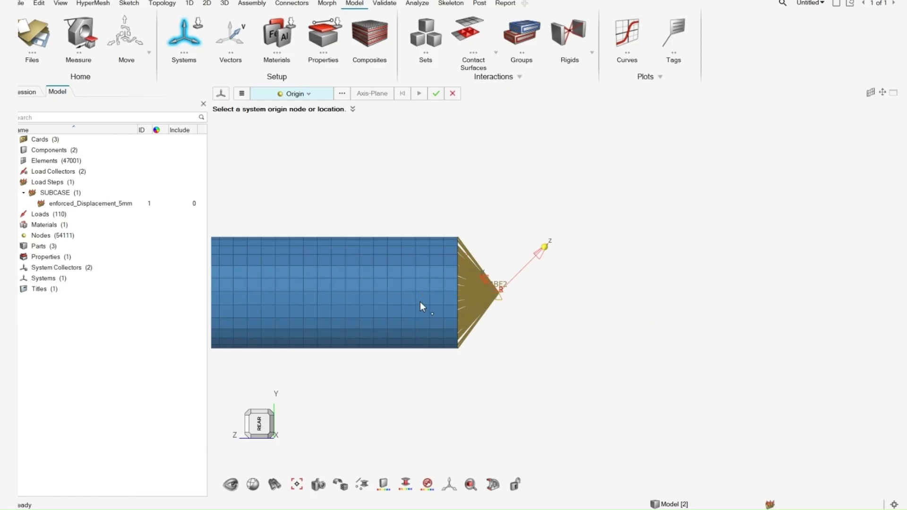
pyautogui.scroll(4, 496, 299)
pyautogui.scroll(-3, 516, 293)
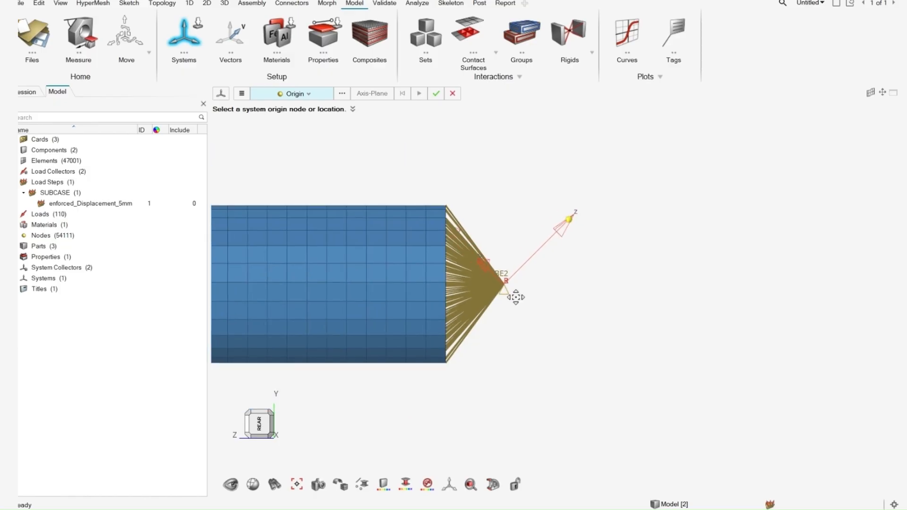
pyautogui.scroll(1, 492, 302)
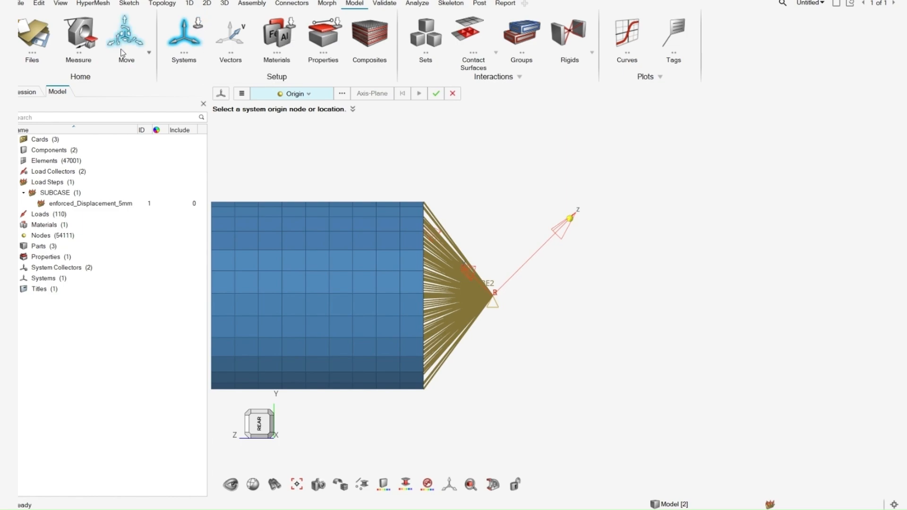
# Assign the new coordinate system to the RBE2 centre node as its displacement system, leaving the reference option off.
pyautogui.click(194, 30)
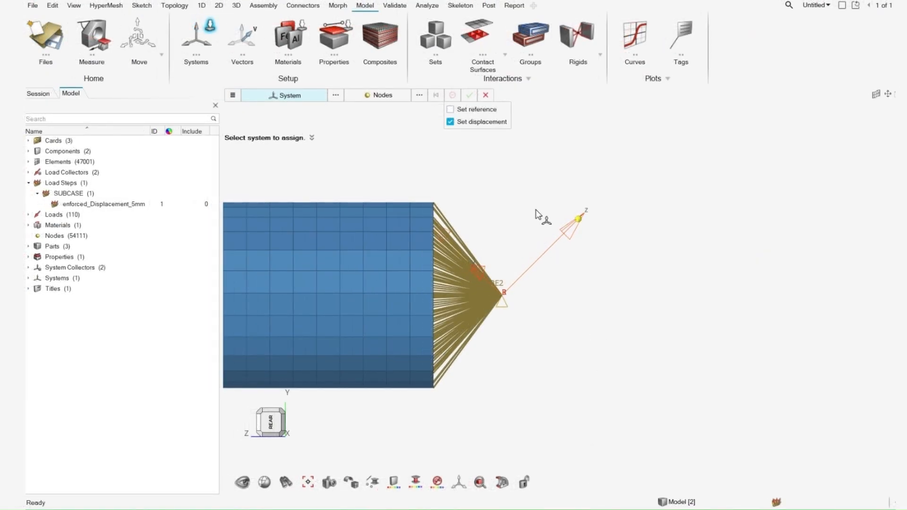
pyautogui.click(574, 231)
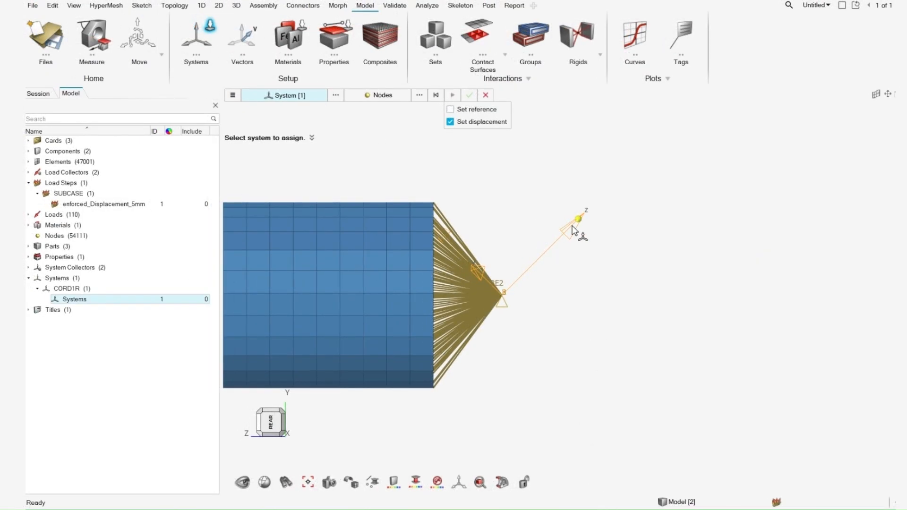
pyautogui.click(386, 96)
pyautogui.click(502, 295)
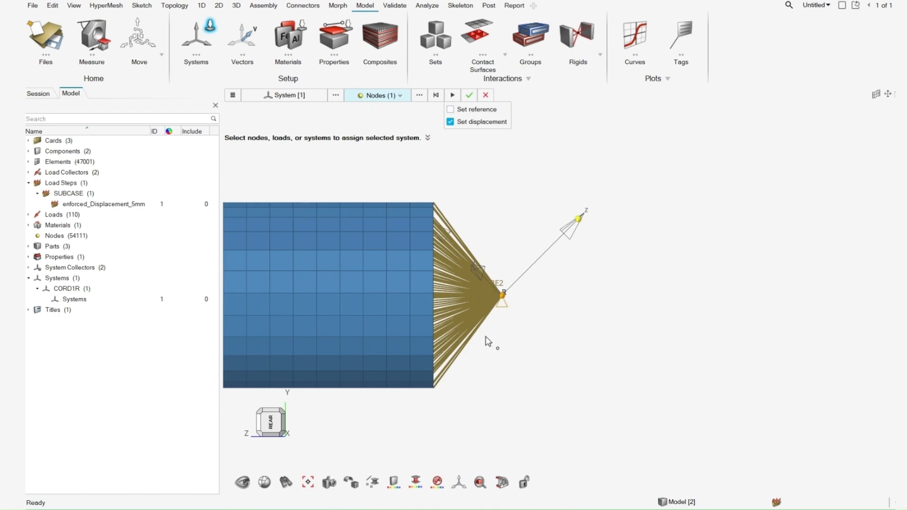
pyautogui.scroll(-1, 502, 297)
pyautogui.scroll(-1, 502, 297)
pyautogui.moveTo(502, 298); pyautogui.dragTo(542, 300, button='right')
pyautogui.scroll(-3, 542, 300)
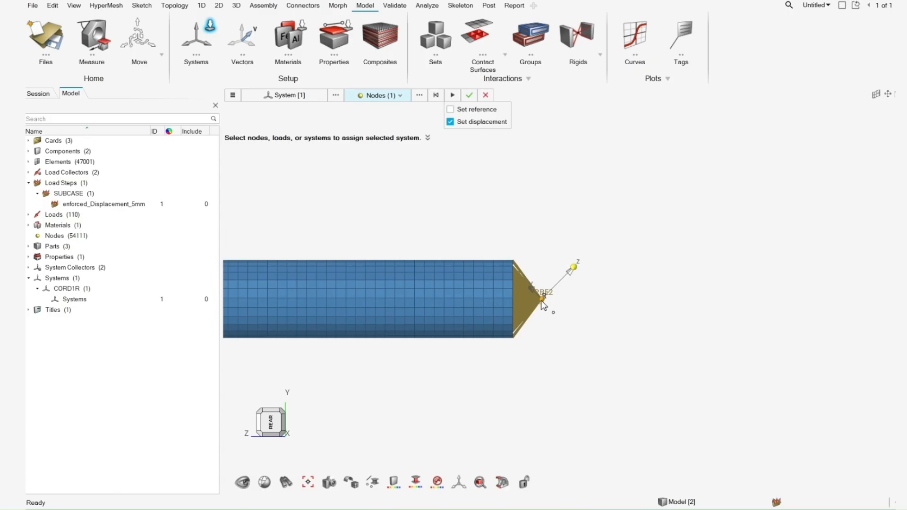
pyautogui.scroll(4, 542, 300)
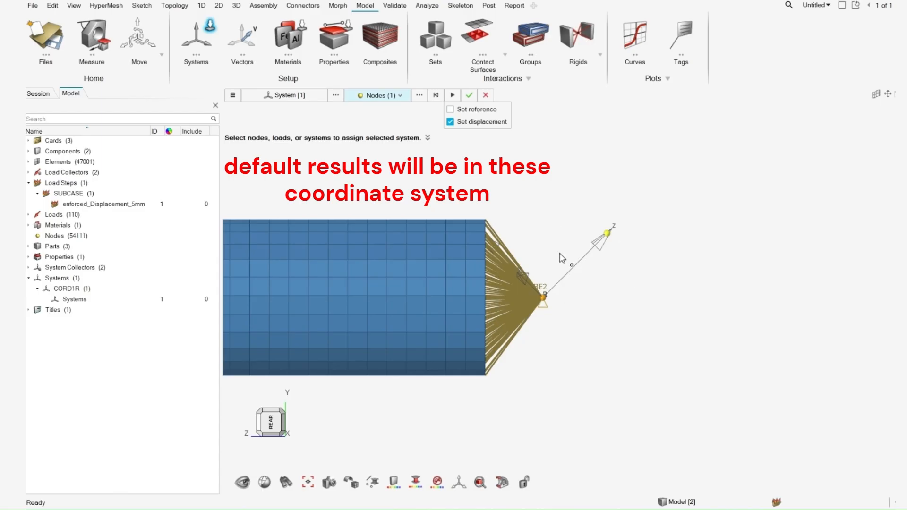
pyautogui.click(469, 95)
# Examine the enforced_Displacement_5mm load step and the constraint at the RBE2 centre node against the local system's direction.
pyautogui.scroll(2, 627, 296)
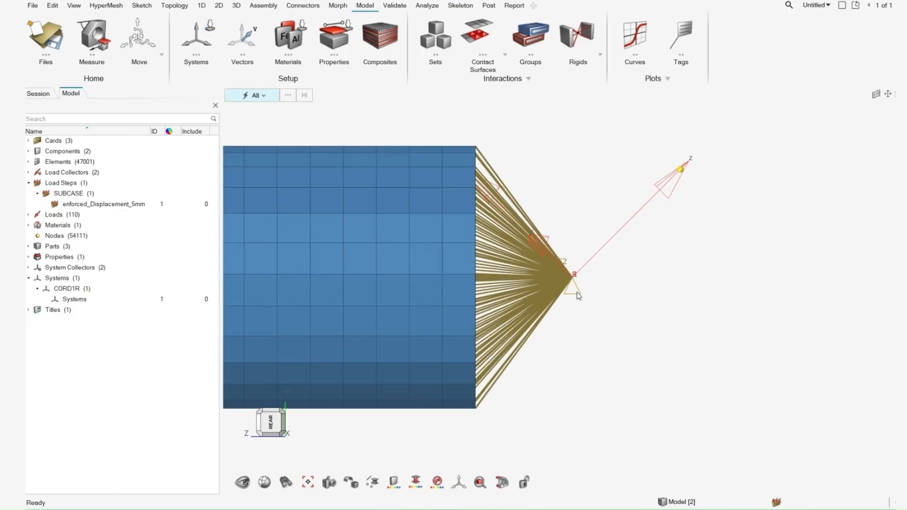
pyautogui.scroll(-2, 578, 286)
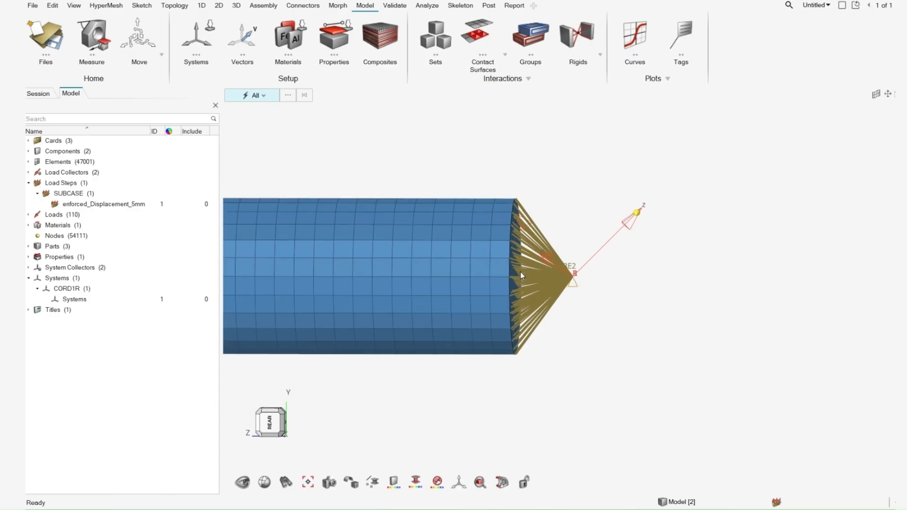
pyautogui.click(128, 207)
pyautogui.moveTo(555, 300); pyautogui.dragTo(543, 298, button='right')
pyautogui.scroll(7, 557, 283)
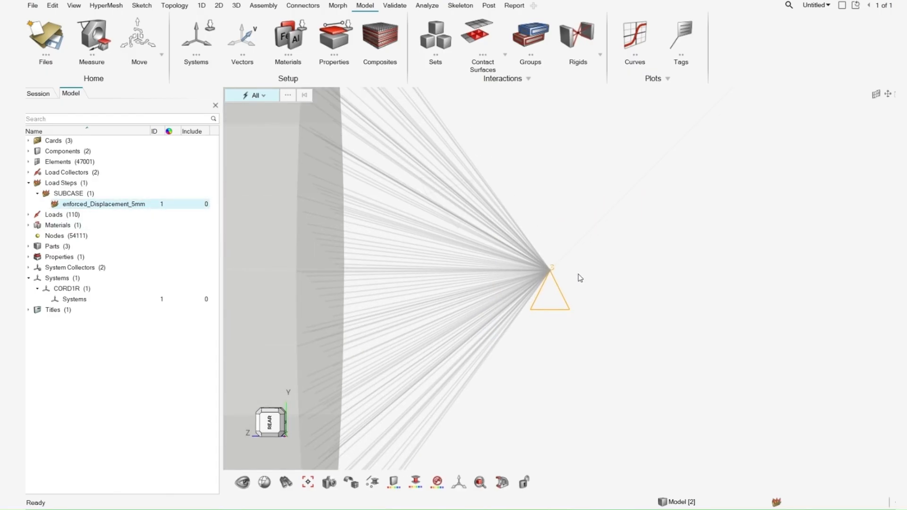
pyautogui.scroll(-2, 559, 312)
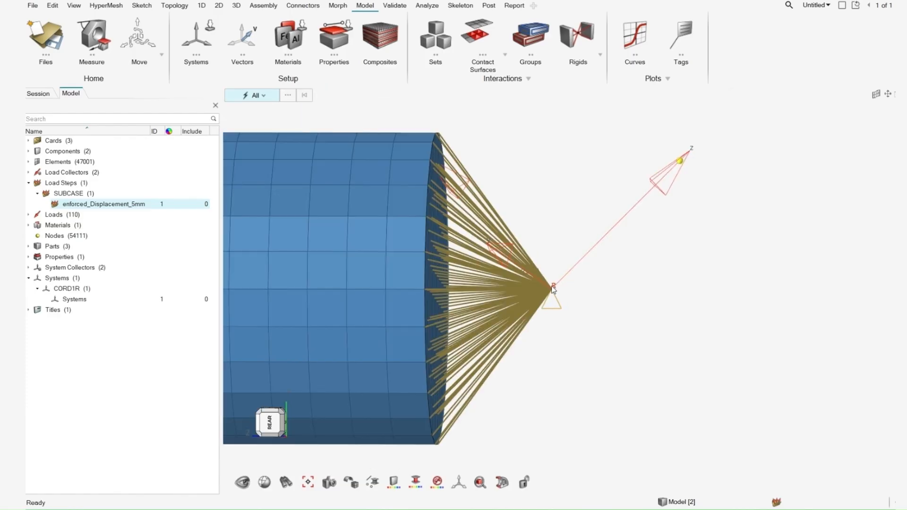
pyautogui.scroll(-4, 676, 187)
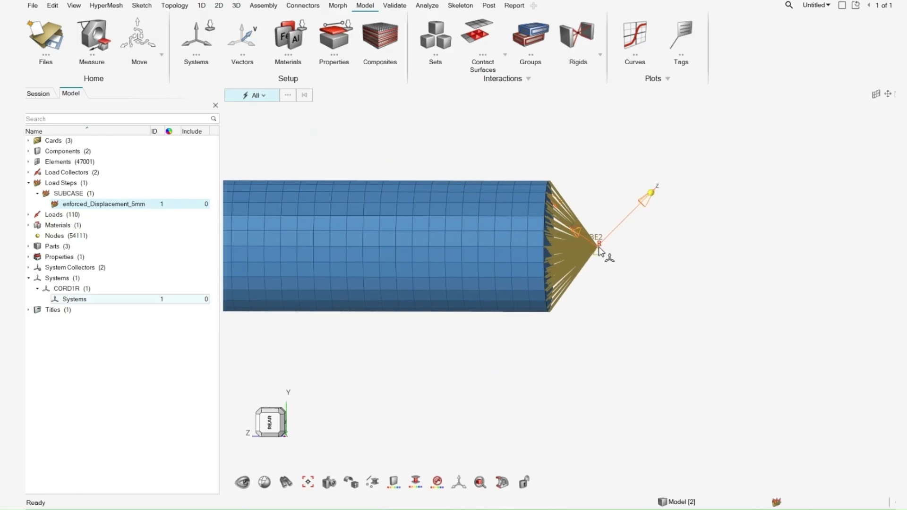
pyautogui.moveTo(599, 248); pyautogui.dragTo(603, 249, button='middle')
pyautogui.scroll(-2, 603, 249)
pyautogui.moveTo(604, 249); pyautogui.dragTo(655, 266, button='right')
pyautogui.scroll(-1, 654, 265)
pyautogui.scroll(-1, 656, 268)
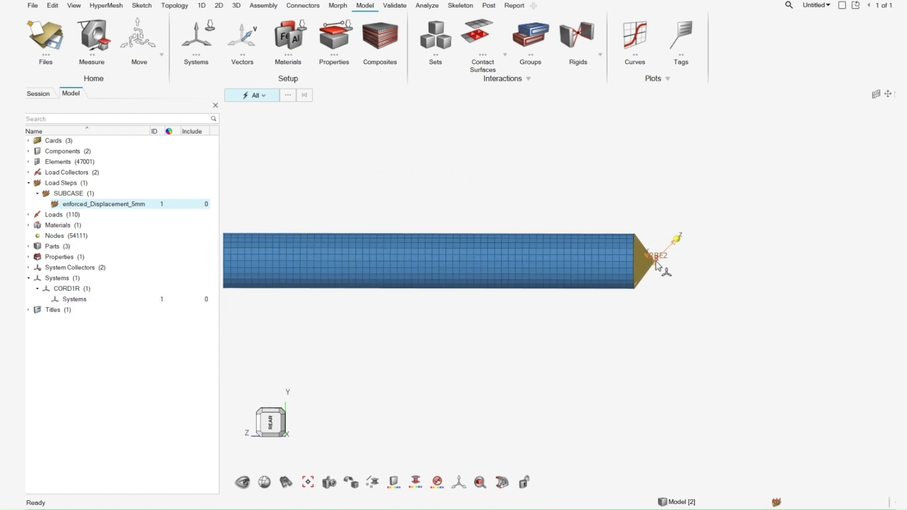
pyautogui.scroll(1, 656, 265)
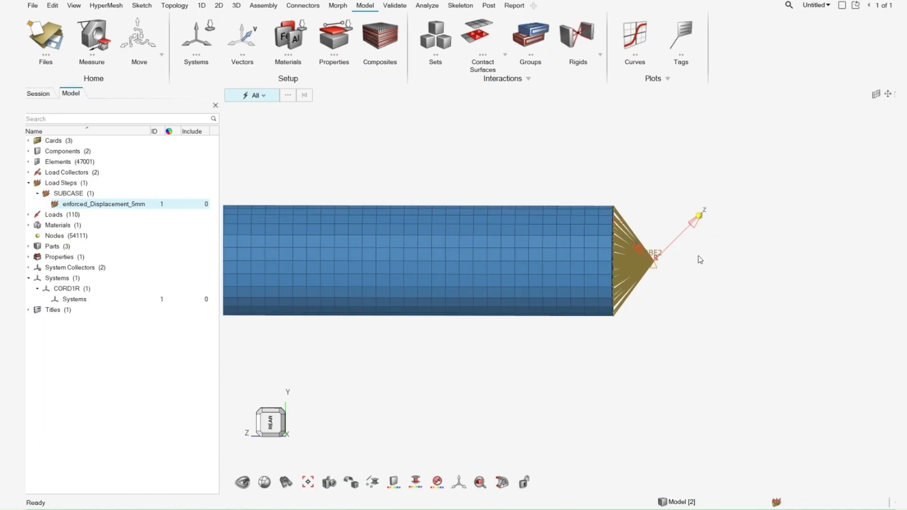
pyautogui.scroll(-1, 698, 256)
pyautogui.scroll(-2, 690, 248)
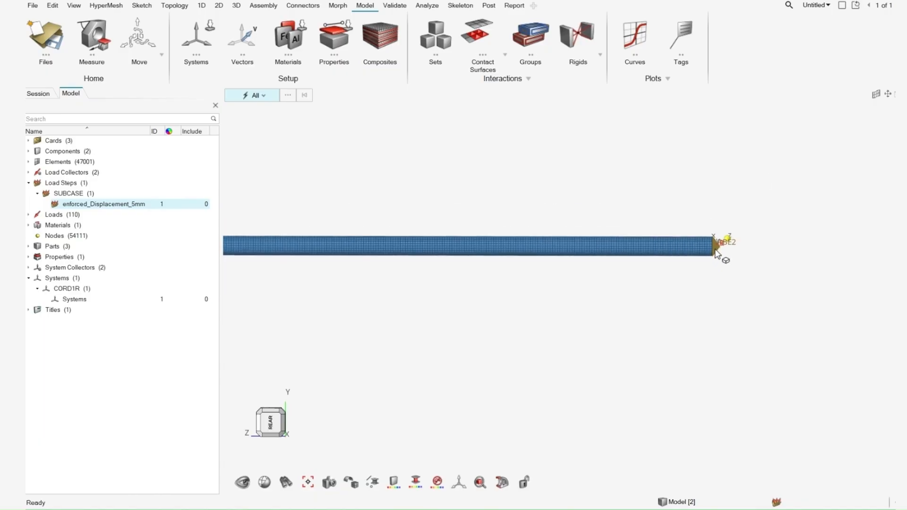
# Export the full model as the Nastran deck rod_Enforced_Displacement_5mm_at_45deg.bdf, replacing the existing file.
pyautogui.hotkey('ctrl', 'e')
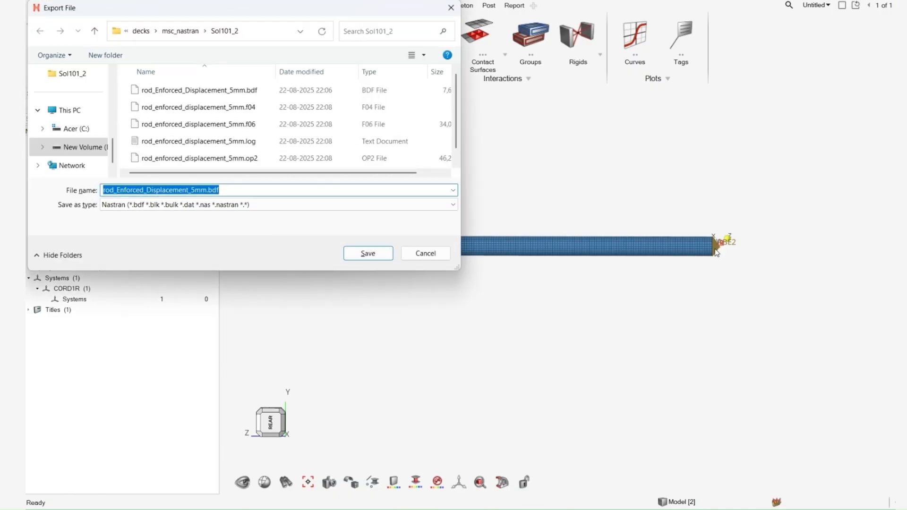
pyautogui.scroll(-1, 236, 137)
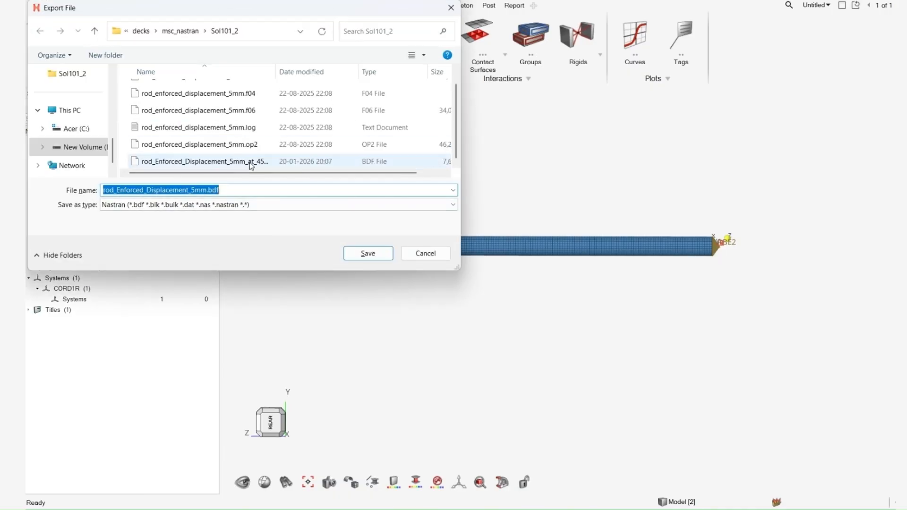
pyautogui.click(271, 163)
pyautogui.click(368, 253)
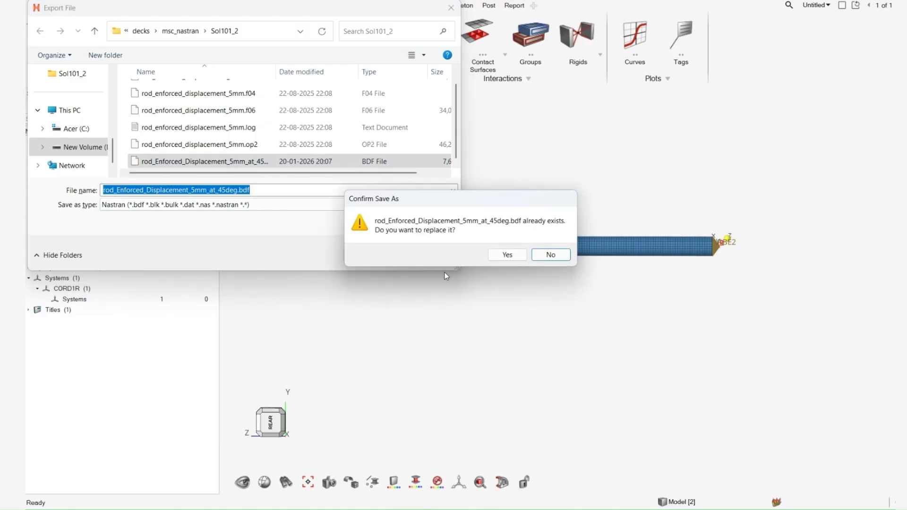
pyautogui.click(504, 255)
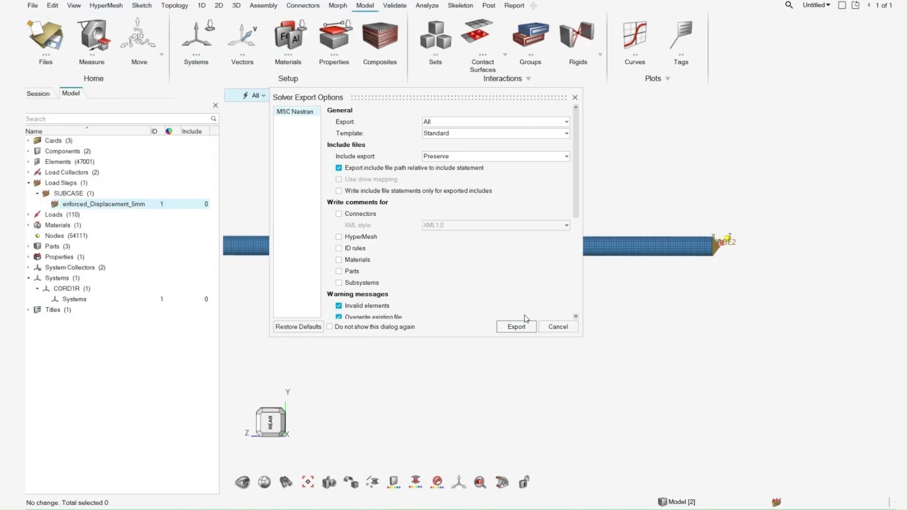
pyautogui.click(522, 328)
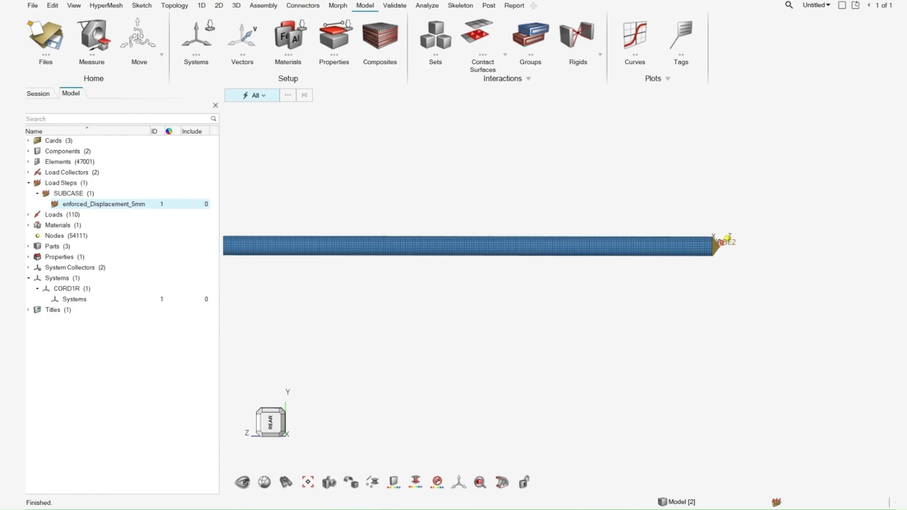
# Launch MSC Nastran 2020 and browse to the sol101_4 folder in its input file selection.
pyautogui.press('super')
pyautogui.write('na')
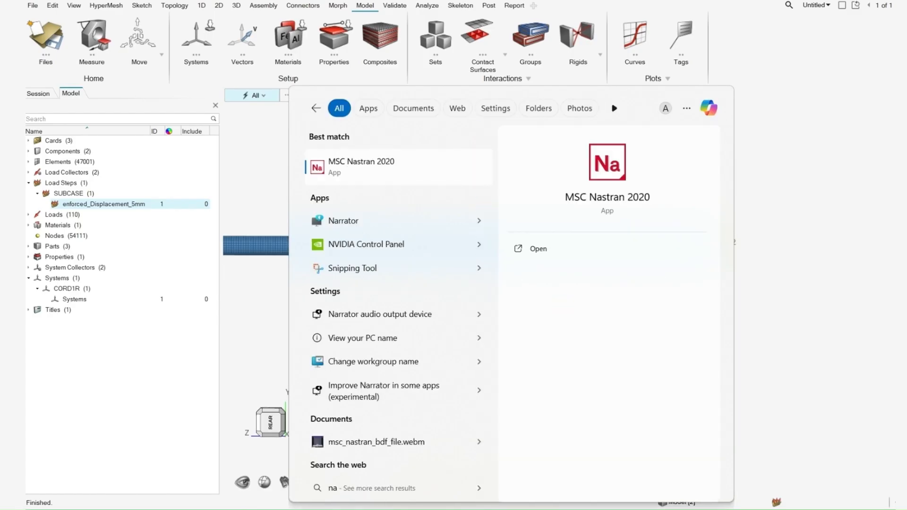
pyautogui.press('Return')
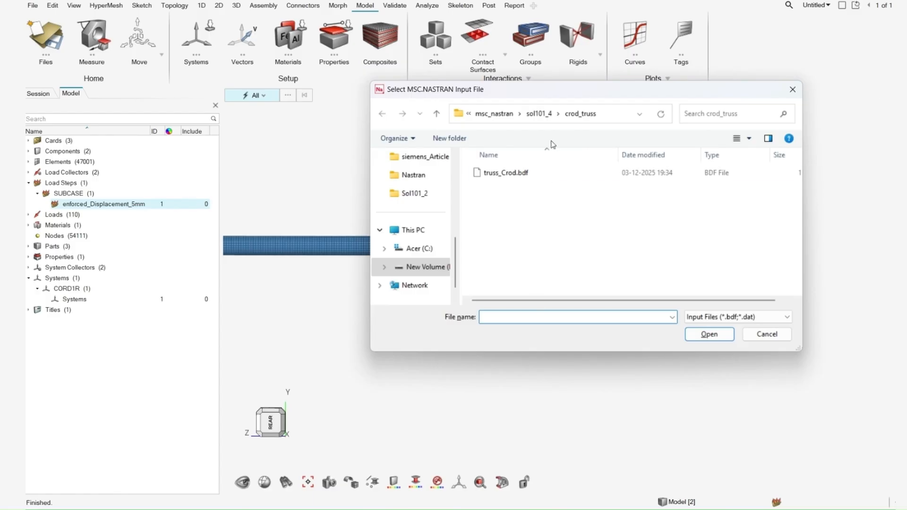
pyautogui.click(539, 114)
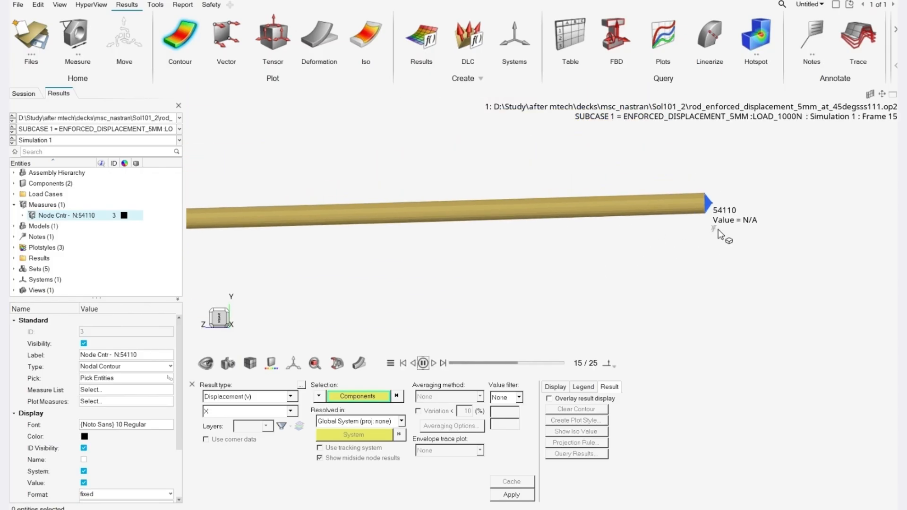
# Plot the displacement magnitude contour on the rod in the global system.
pyautogui.moveTo(723, 234); pyautogui.dragTo(760, 261, button='right')
pyautogui.moveTo(681, 268); pyautogui.dragTo(696, 280, button='right')
pyautogui.scroll(-3, 737, 276)
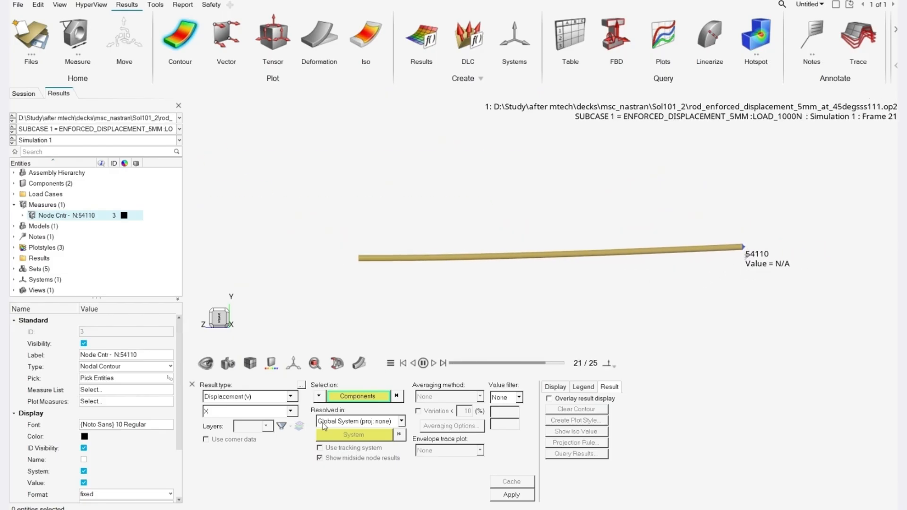
pyautogui.click(245, 411)
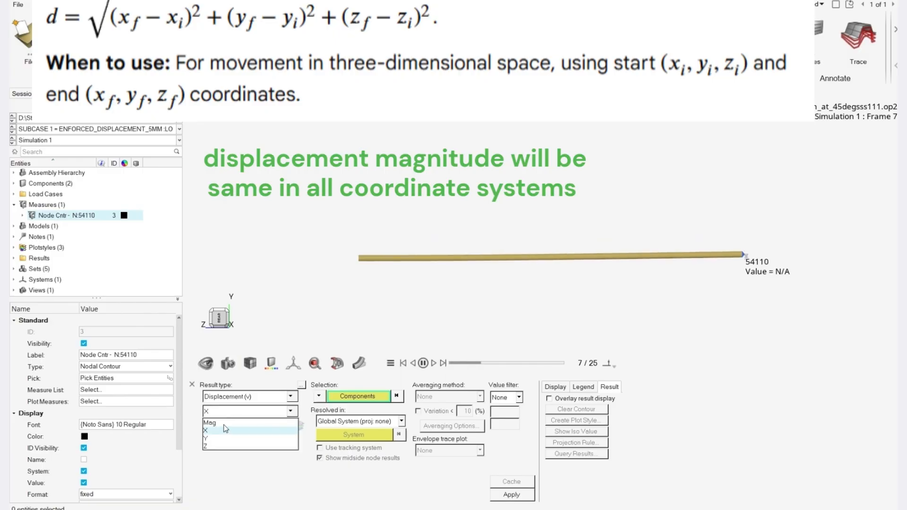
pyautogui.click(221, 422)
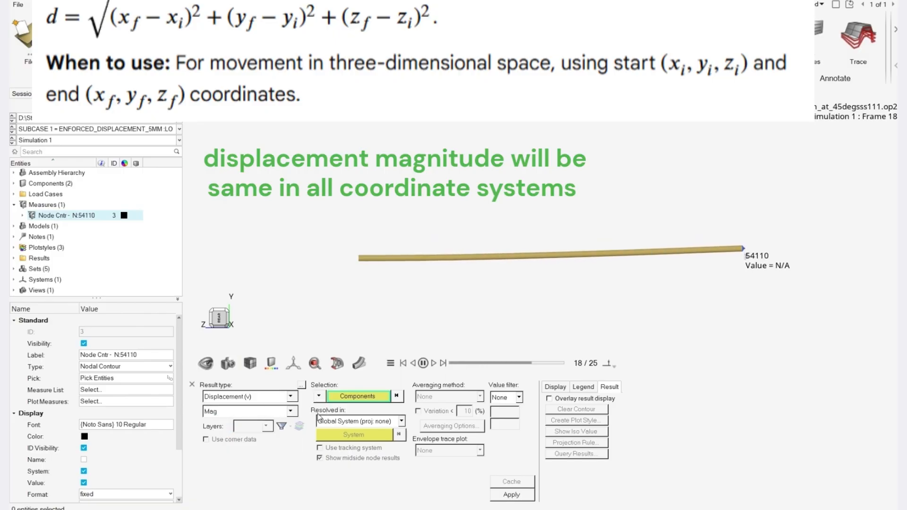
pyautogui.click(511, 494)
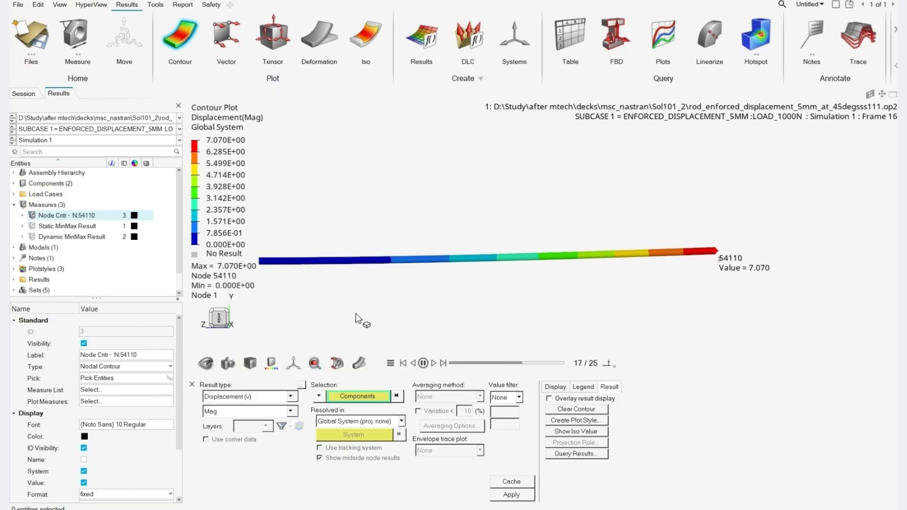
# Plot the X displacement contour in the global system.
pyautogui.click(251, 411)
pyautogui.click(255, 425)
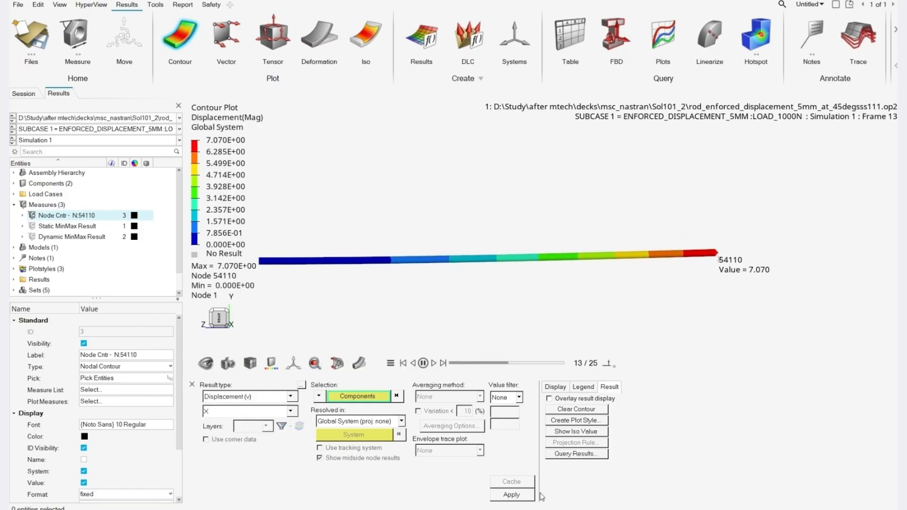
pyautogui.click(512, 495)
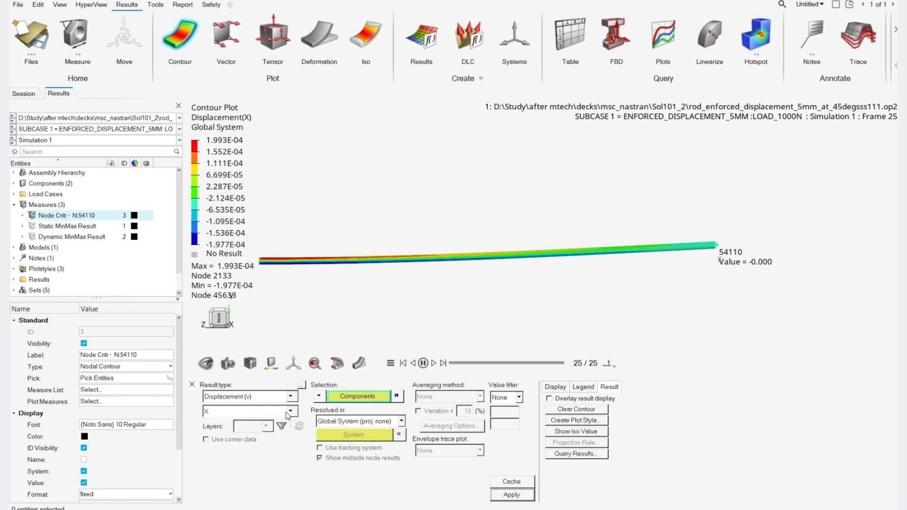
# Plot the Y displacement contour in the global system.
pyautogui.click(248, 411)
pyautogui.click(227, 432)
pyautogui.click(524, 495)
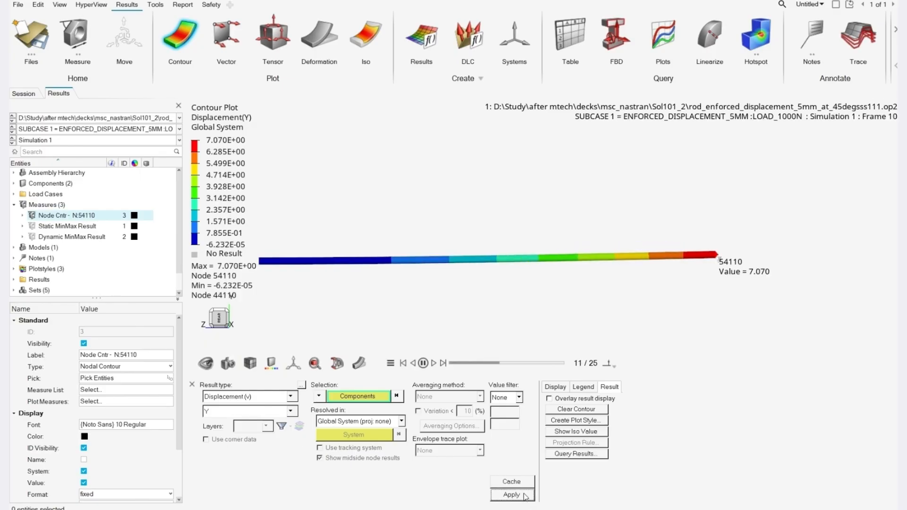
pyautogui.click(231, 413)
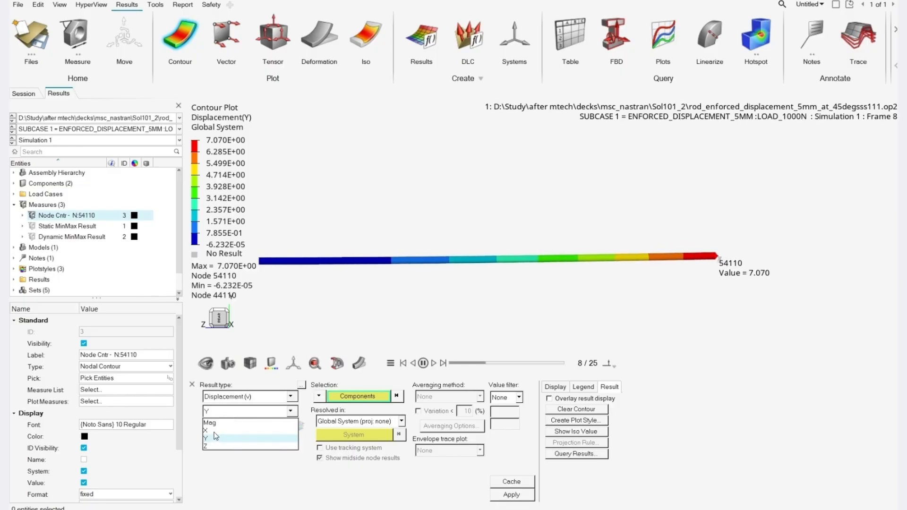
pyautogui.click(514, 494)
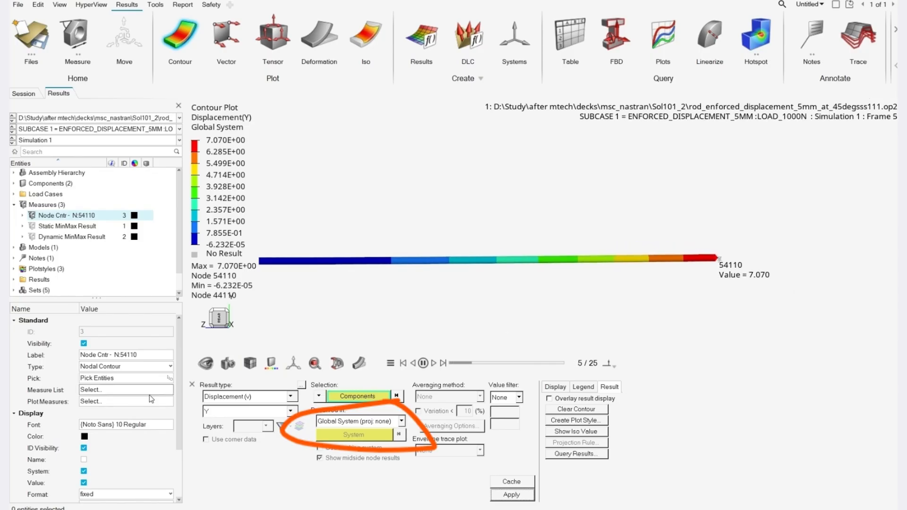
# Plot the Z displacement contour in the global system.
pyautogui.click(245, 411)
pyautogui.click(219, 446)
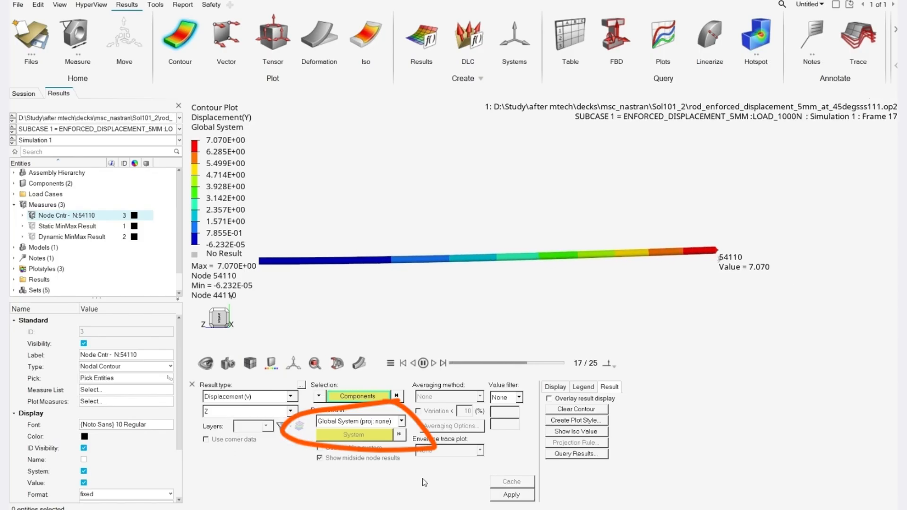
pyautogui.click(512, 495)
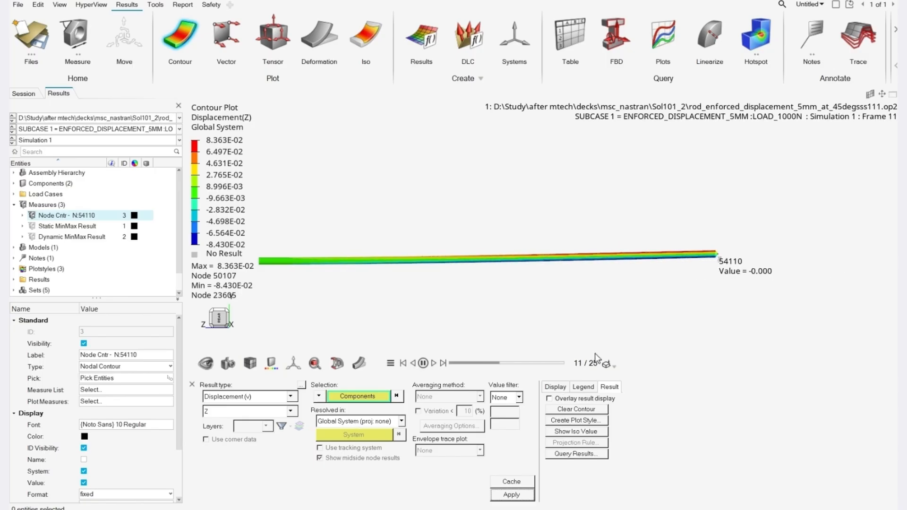
# Resolve the Z displacement contour in the user-defined system with ID 1, with the animation paused.
pyautogui.click(339, 422)
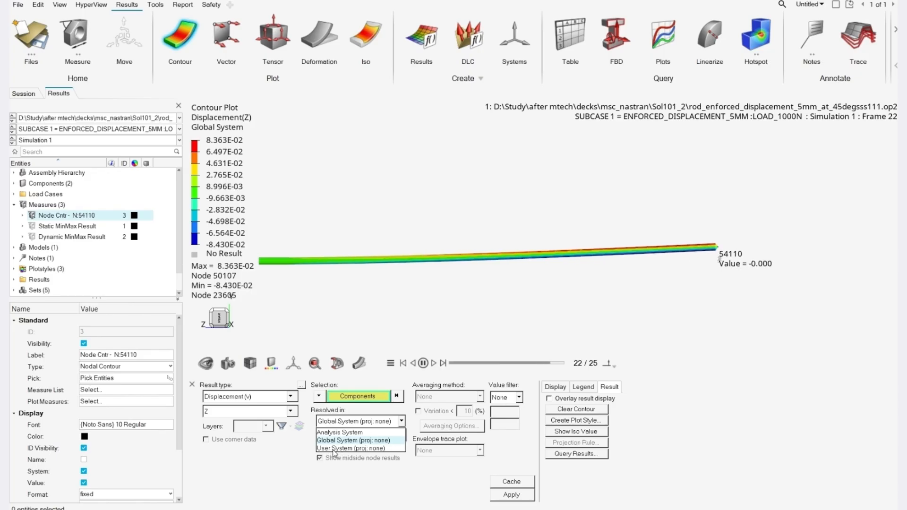
pyautogui.click(334, 448)
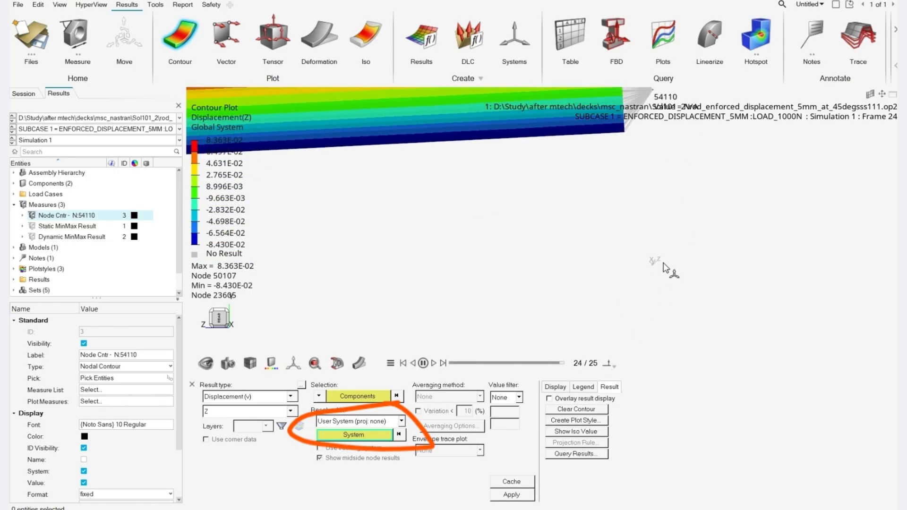
pyautogui.click(425, 363)
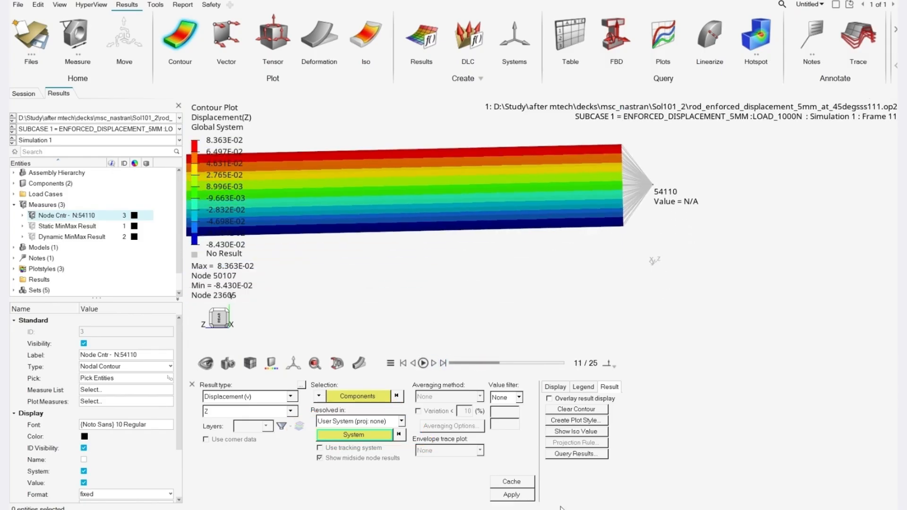
pyautogui.click(522, 495)
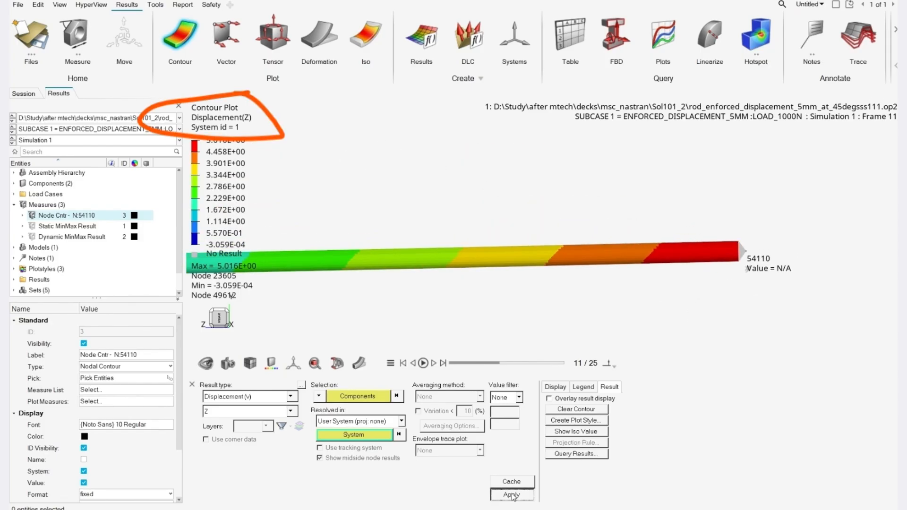
pyautogui.scroll(-2, 638, 326)
pyautogui.scroll(-3, 684, 266)
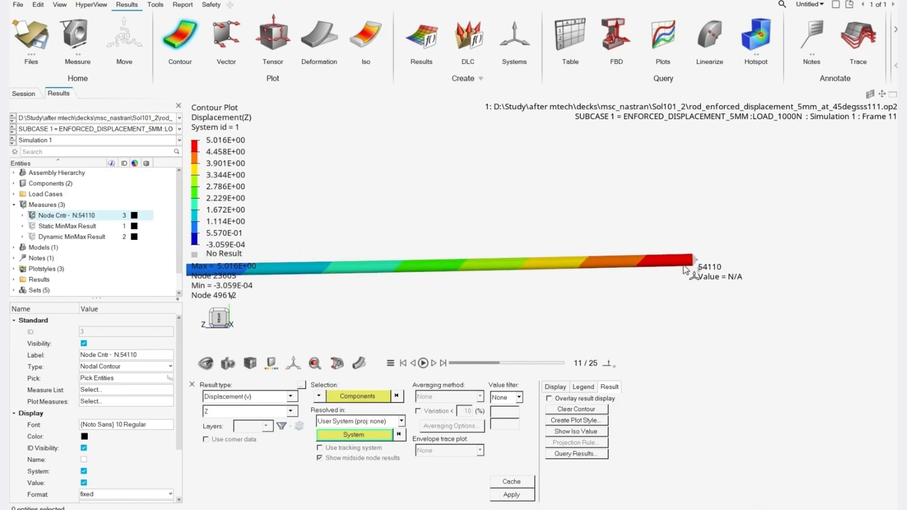
# Include both components in the user-system Z displacement contour and check the value at node 54110.
pyautogui.click(344, 399)
pyautogui.click(340, 414)
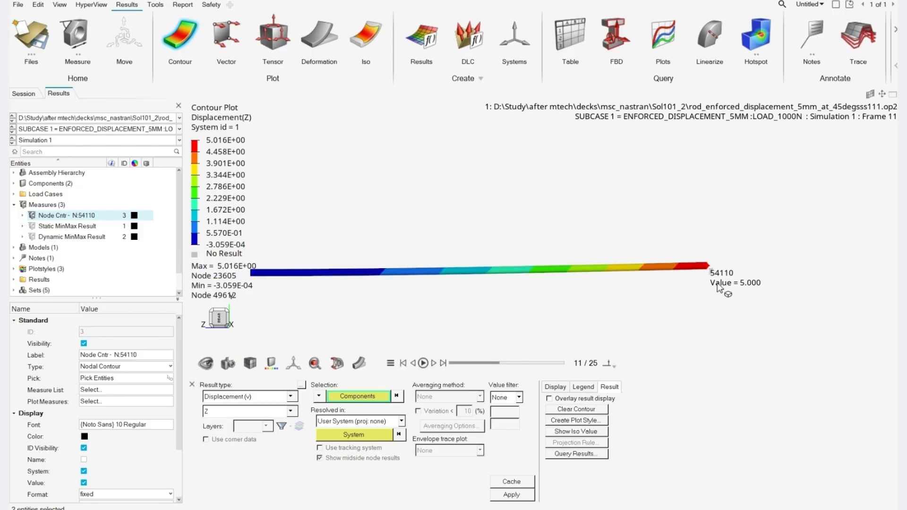
pyautogui.scroll(-3, 718, 281)
pyautogui.moveTo(706, 301); pyautogui.dragTo(729, 305, button='right')
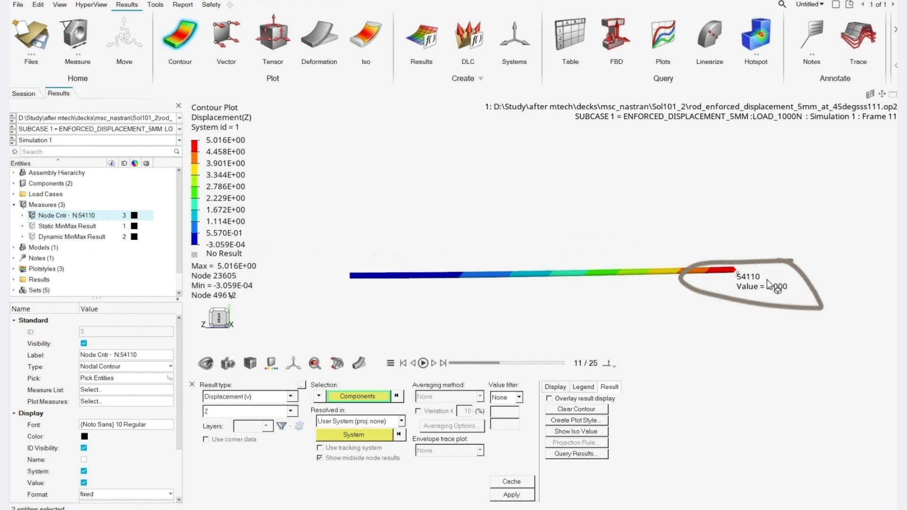
pyautogui.scroll(1, 744, 284)
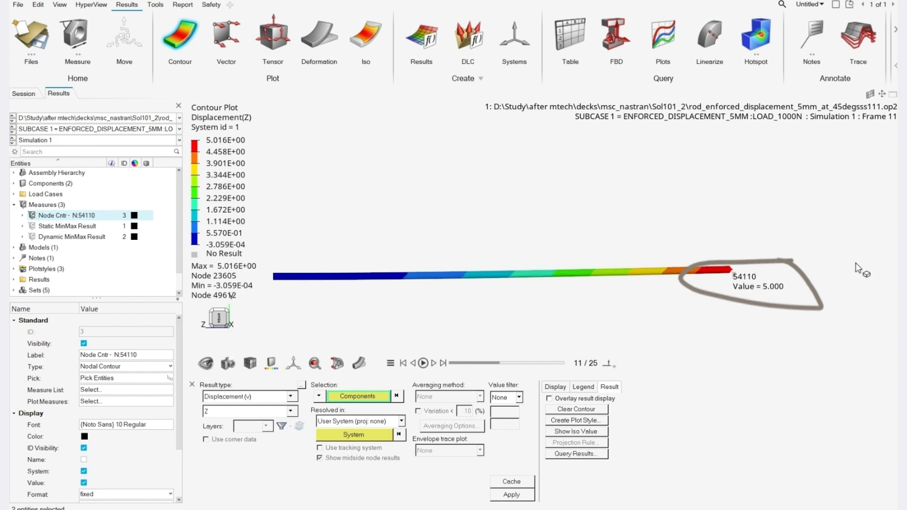